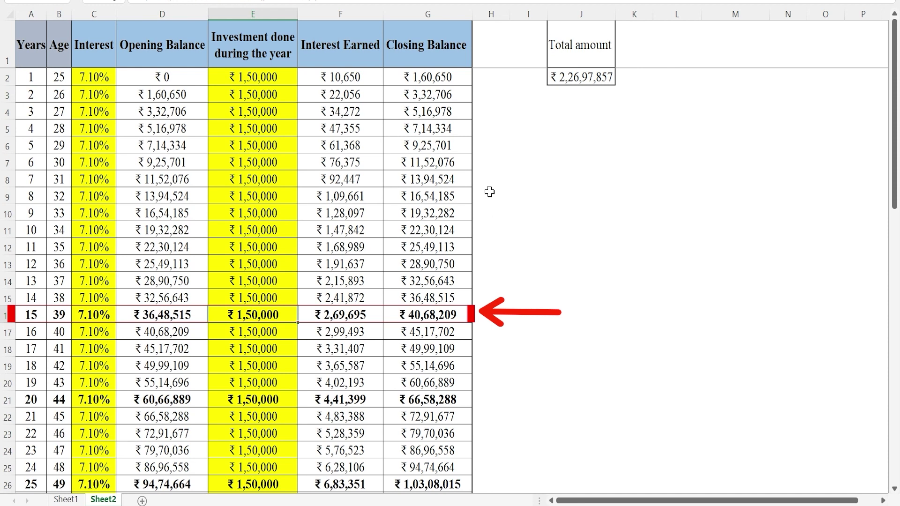
# Examine the year 15 row from the age to the investment, interest earned and closing balance
pyautogui.press('Left')
pyautogui.press('Left')
pyautogui.press('Left')
pyautogui.press('Left')
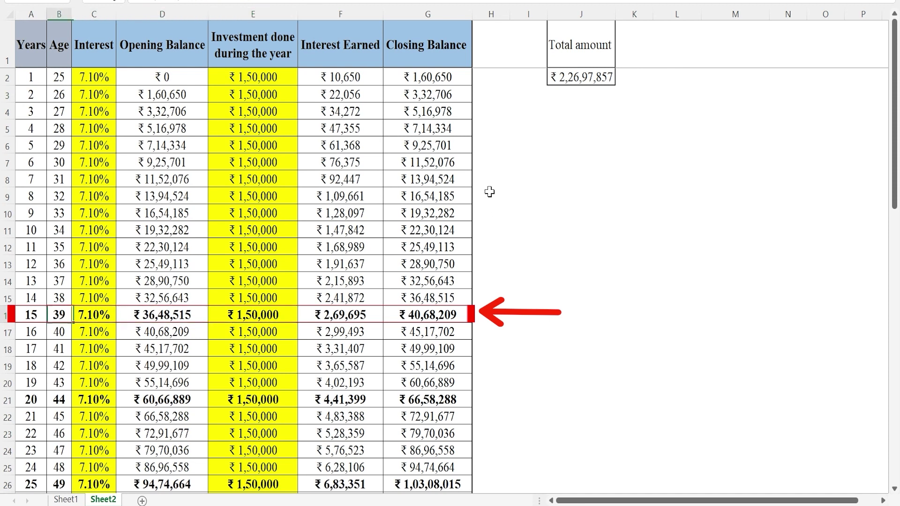
pyautogui.press('Up')
pyautogui.press('Up')
pyautogui.press('Up')
pyautogui.press('Up')
pyautogui.press('Up')
pyautogui.press('Up')
pyautogui.press('Up')
pyautogui.press('Up')
pyautogui.press('Up')
pyautogui.press('Up')
pyautogui.press('Down')
pyautogui.press('Down')
pyautogui.press('Down')
pyautogui.press('Down')
pyautogui.press('Down')
pyautogui.press('Down')
pyautogui.press('Down')
pyautogui.press('Right')
pyautogui.press('Down')
pyautogui.press('Right')
pyautogui.press('Down')
pyautogui.press('Down')
pyautogui.press('Right')
pyautogui.press('Right')
pyautogui.press('Right')
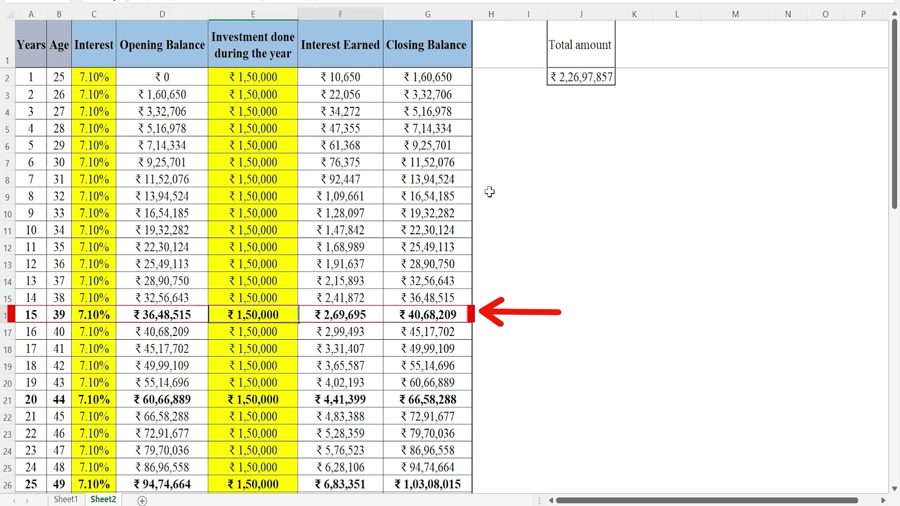
pyautogui.press('Right')
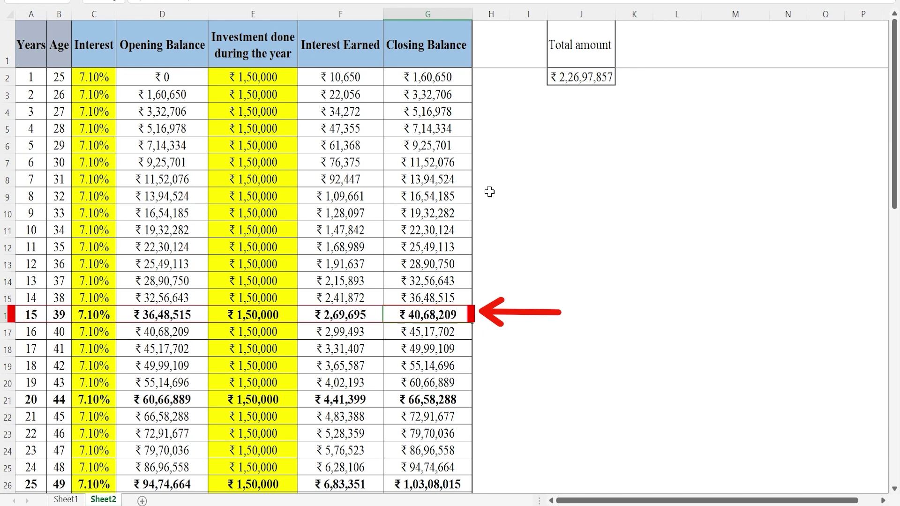
# Review the Interest Earned figures for the years leading up to year 15
pyautogui.press('Left')
pyautogui.press('Left')
pyautogui.press('Right')
pyautogui.press('Up')
pyautogui.hotkey('shift', 'Up')
pyautogui.hotkey('shift', 'Up')
pyautogui.hotkey('shift', 'Up')
pyautogui.hotkey('shift', 'Up')
pyautogui.hotkey('shift', 'Up')
pyautogui.hotkey('shift', 'Up')
pyautogui.hotkey('shift', 'Up')
pyautogui.hotkey('shift', 'Up')
pyautogui.hotkey('shift', 'Up')
pyautogui.hotkey('shift', 'Up')
pyautogui.hotkey('shift', 'Up')
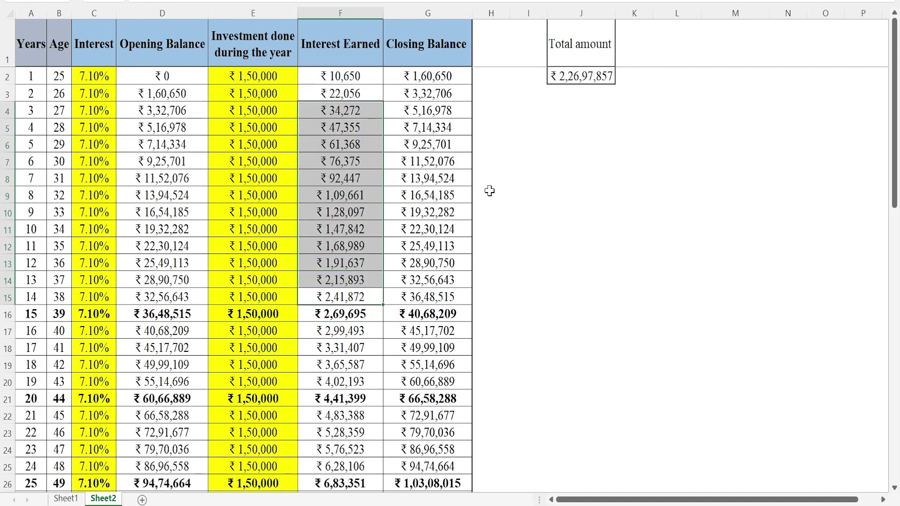
pyautogui.press('Down')
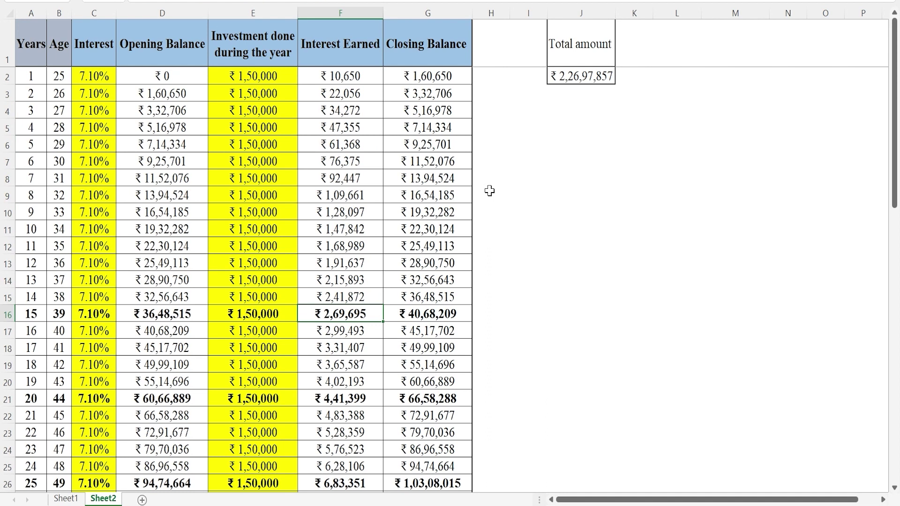
# Examine the year 20 row's opening balance, investment, interest earned and closing balance
pyautogui.press('Left')
pyautogui.press('Left')
pyautogui.press('Left')
pyautogui.press('Down')
pyautogui.press('Left')
pyautogui.press('Left')
pyautogui.press('Down')
pyautogui.press('Down')
pyautogui.press('Down')
pyautogui.press('Down')
pyautogui.press('Right')
pyautogui.press('Right')
pyautogui.press('Right')
pyautogui.press('Right')
pyautogui.press('Right')
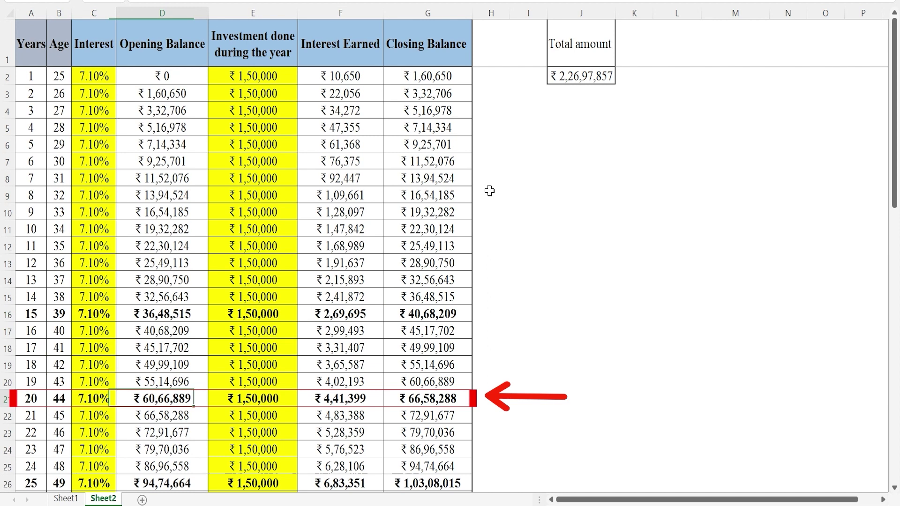
pyautogui.press('Right')
pyautogui.press('Left')
pyautogui.press('Left')
pyautogui.press('Left')
pyautogui.press('Left')
pyautogui.press('Left')
pyautogui.press('Left')
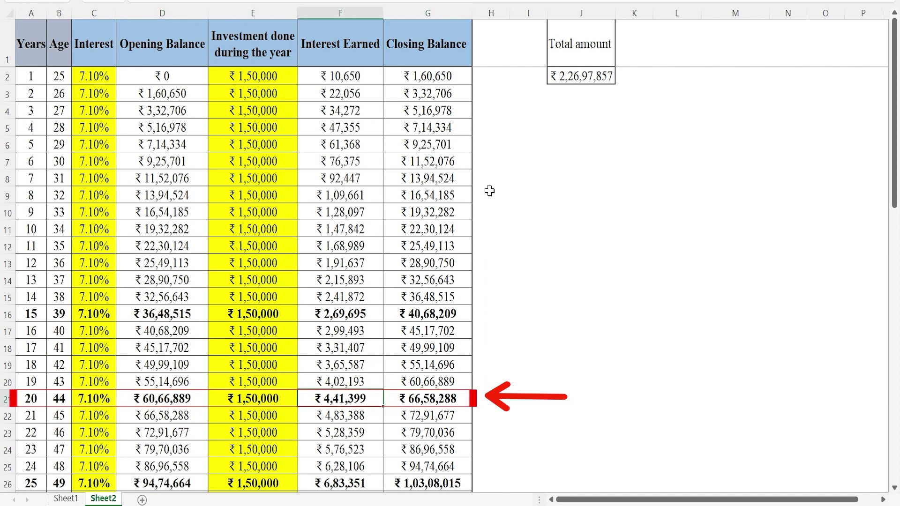
# Examine the year 25 row from the age across to the closing balance
pyautogui.press('Down')
pyautogui.press('Down')
pyautogui.press('Down')
pyautogui.press('Down')
pyautogui.press('Down')
pyautogui.press('Down')
pyautogui.press('Down')
pyautogui.press('Down')
pyautogui.press('Down')
pyautogui.press('Up')
pyautogui.press('Up')
pyautogui.press('Up')
pyautogui.press('Up')
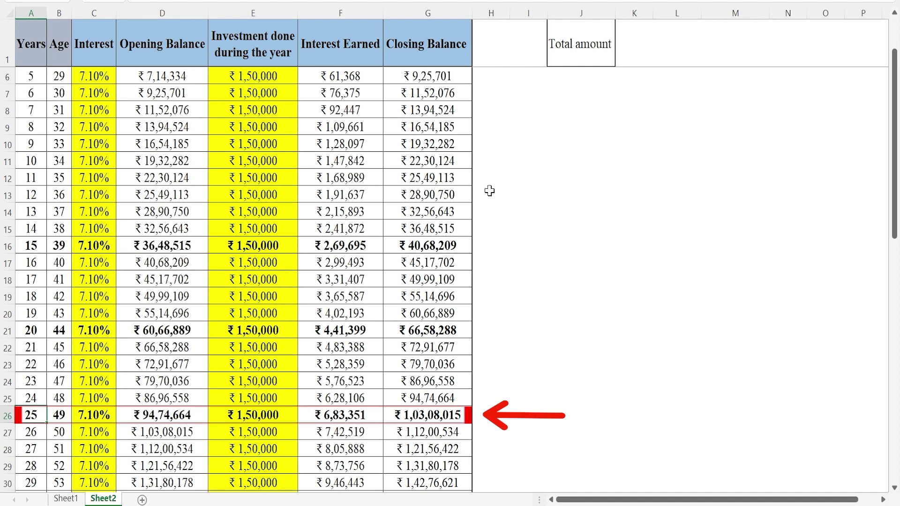
pyautogui.press('Right')
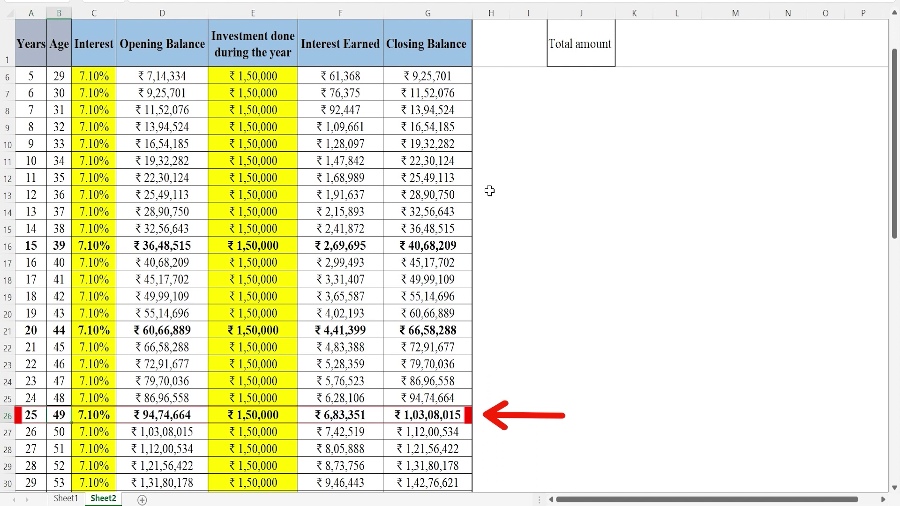
pyautogui.press('Right')
pyautogui.press('Left')
pyautogui.press('Right')
pyautogui.press('Right')
pyautogui.press('Right')
pyautogui.press('Right')
pyautogui.press('Right')
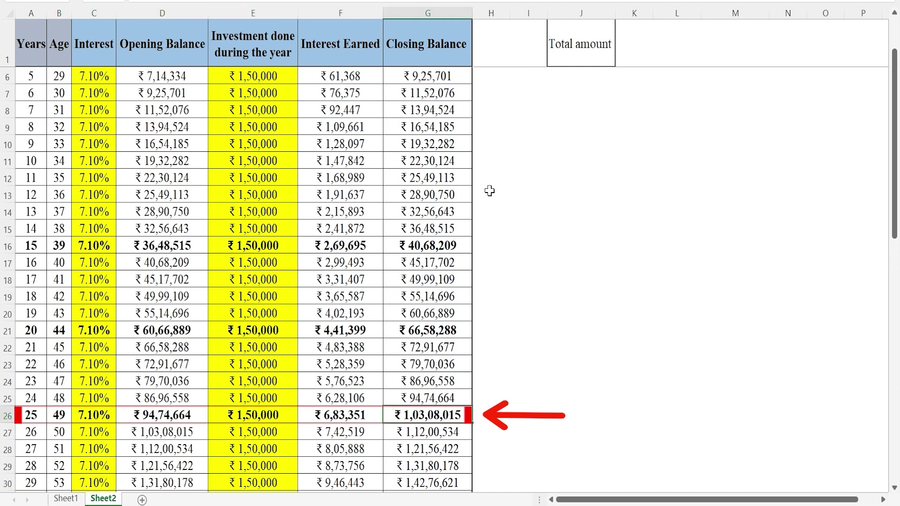
# Highlight the year 25 row from Age to Closing Balance and review its investment again
pyautogui.hotkey('shift', 'Left')
pyautogui.hotkey('shift', 'Left')
pyautogui.hotkey('shift', 'Left')
pyautogui.hotkey('shift', 'Left')
pyautogui.hotkey('shift', 'Left')
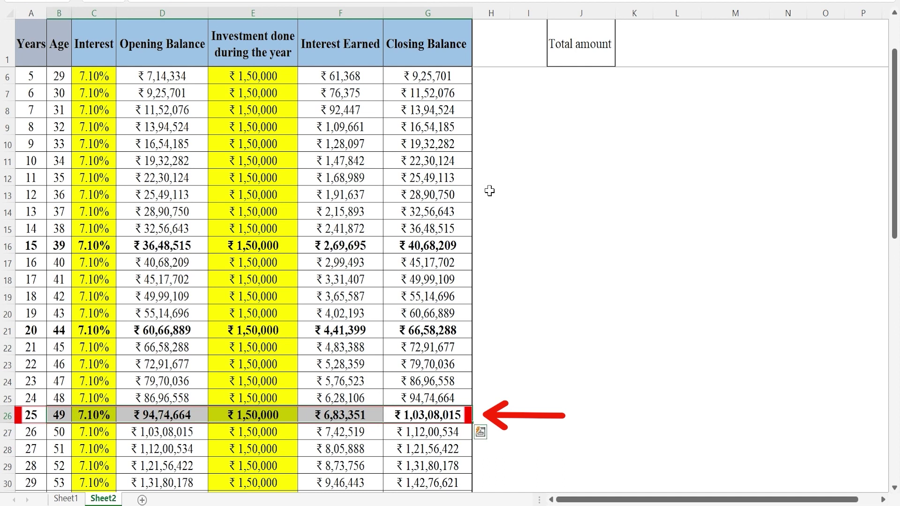
pyautogui.hotkey('shift', 'Right')
pyautogui.hotkey('shift', 'Right')
pyautogui.hotkey('shift', 'Right')
pyautogui.hotkey('shift', 'Right')
pyautogui.hotkey('shift', 'Right')
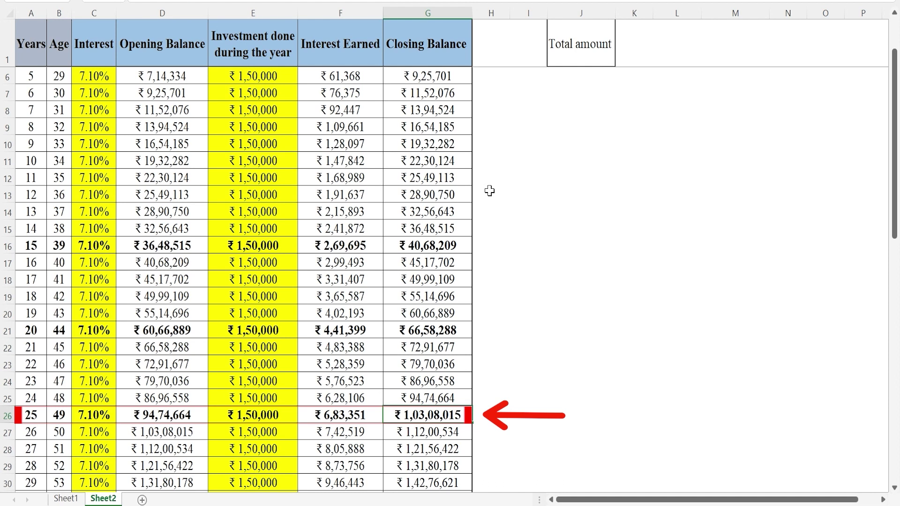
pyautogui.press('Left')
pyautogui.press('Left')
pyautogui.press('Left')
pyautogui.press('Left')
pyautogui.press('Left')
pyautogui.press('Left')
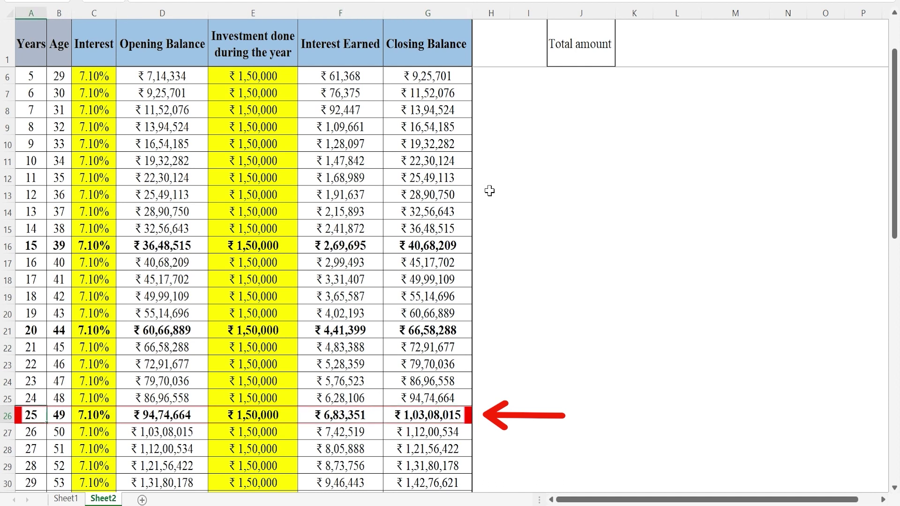
pyautogui.press('Right')
pyautogui.press('Right')
pyautogui.press('Right')
pyautogui.press('Right')
pyautogui.press('Right')
pyautogui.press('Right')
pyautogui.press('Right')
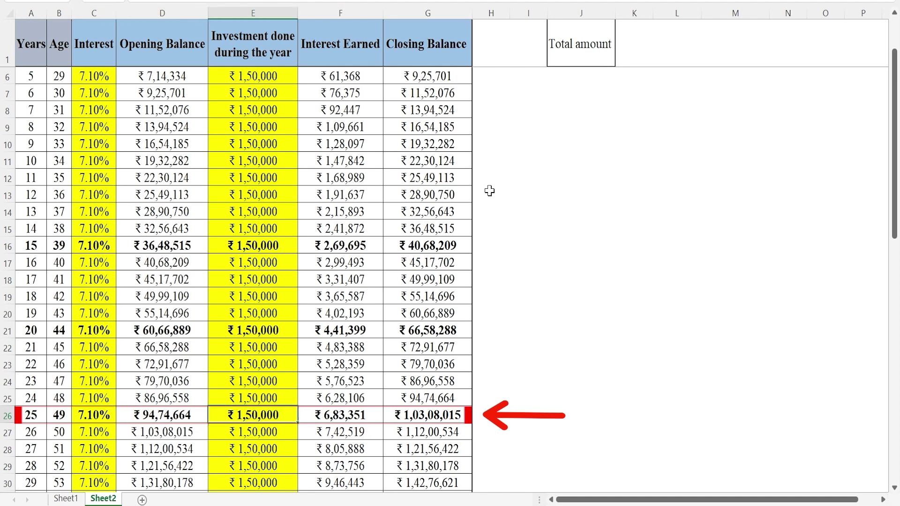
# Highlight the year 30 row from Years to Closing Balance to review its figures
pyautogui.press('Left')
pyautogui.press('Left')
pyautogui.press('Left')
pyautogui.press('Left')
pyautogui.press('Left')
pyautogui.press('Left')
pyautogui.press('Left')
pyautogui.press('Down')
pyautogui.press('Down')
pyautogui.press('Down')
pyautogui.press('Down')
pyautogui.press('Down')
pyautogui.press('Down')
pyautogui.press('Down')
pyautogui.press('Down')
pyautogui.press('Down')
pyautogui.press('Down')
pyautogui.press('Down')
pyautogui.press('Down')
pyautogui.press('Down')
pyautogui.press('Down')
pyautogui.press('Up')
pyautogui.press('Up')
pyautogui.press('Up')
pyautogui.press('Up')
pyautogui.press('Up')
pyautogui.press('Up')
pyautogui.press('Up')
pyautogui.press('Up')
pyautogui.press('Up')
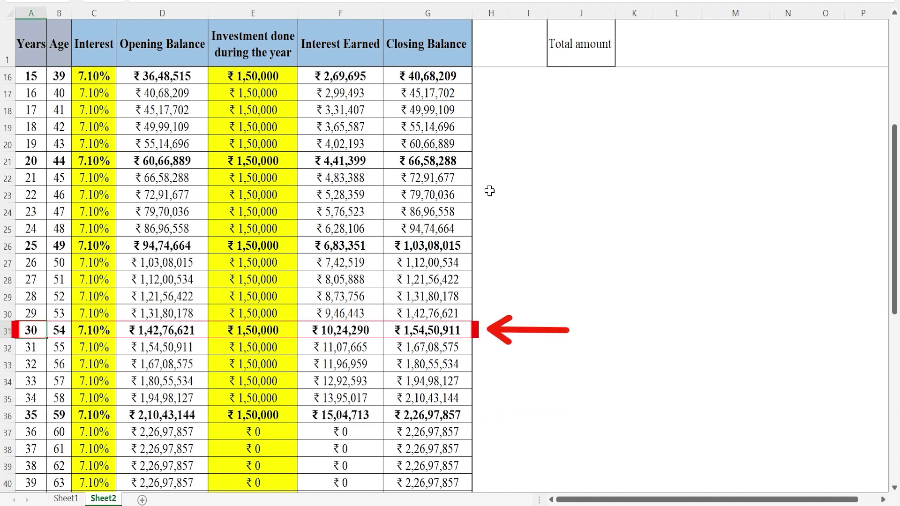
pyautogui.hotkey('shift', 'Right')
pyautogui.hotkey('shift', 'Right')
pyautogui.hotkey('shift', 'Right')
pyautogui.hotkey('shift', 'Right')
pyautogui.hotkey('shift', 'Right')
pyautogui.hotkey('shift', 'Right')
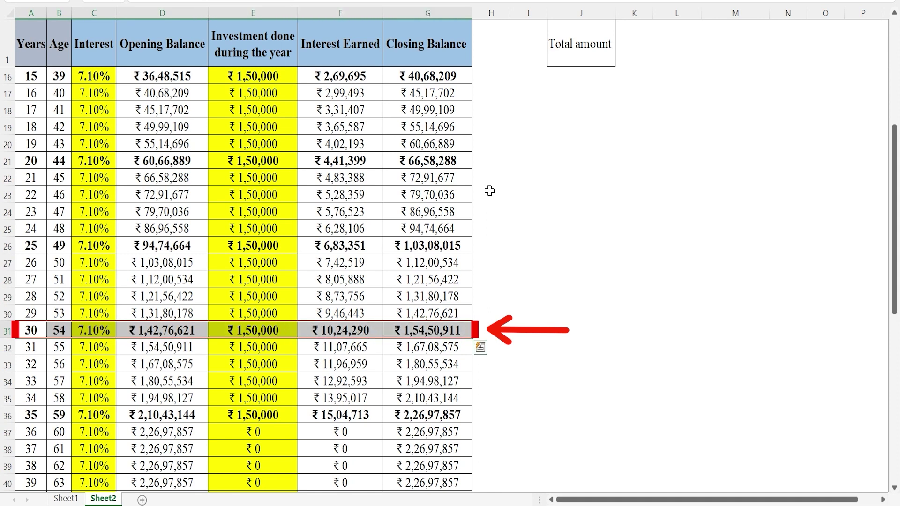
# Highlight the year 35 row from Years to Closing Balance and examine its closing balance
pyautogui.press('Down')
pyautogui.press('Down')
pyautogui.press('Down')
pyautogui.press('Down')
pyautogui.press('Down')
pyautogui.hotkey('shift', 'Right')
pyautogui.hotkey('shift', 'Right')
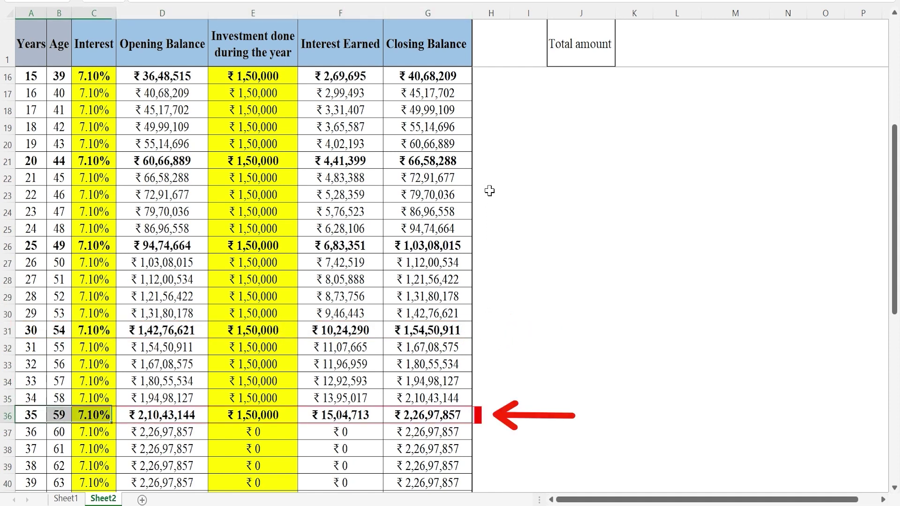
pyautogui.hotkey('shift', 'Right')
pyautogui.hotkey('shift', 'Right')
pyautogui.hotkey('shift', 'Right')
pyautogui.hotkey('shift', 'Right')
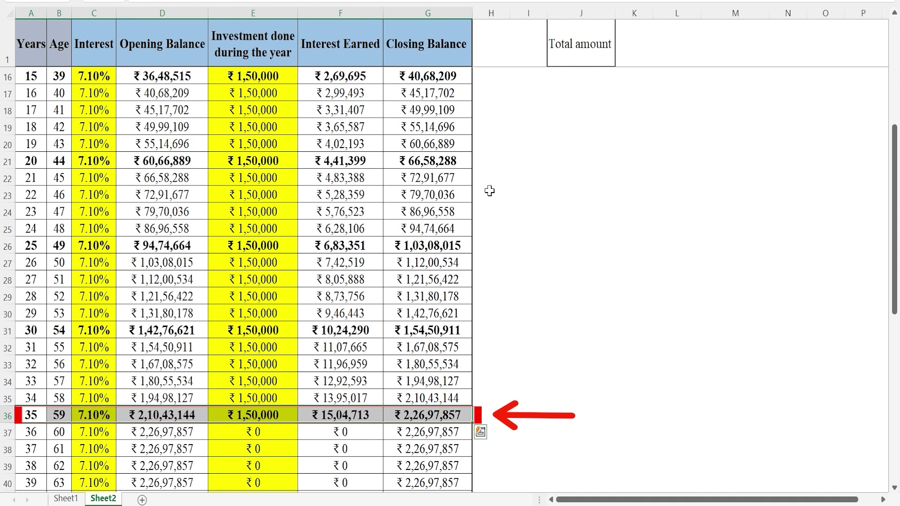
pyautogui.press('Right')
pyautogui.press('Right')
pyautogui.press('Right')
pyautogui.press('Right')
pyautogui.press('Right')
pyautogui.press('Right')
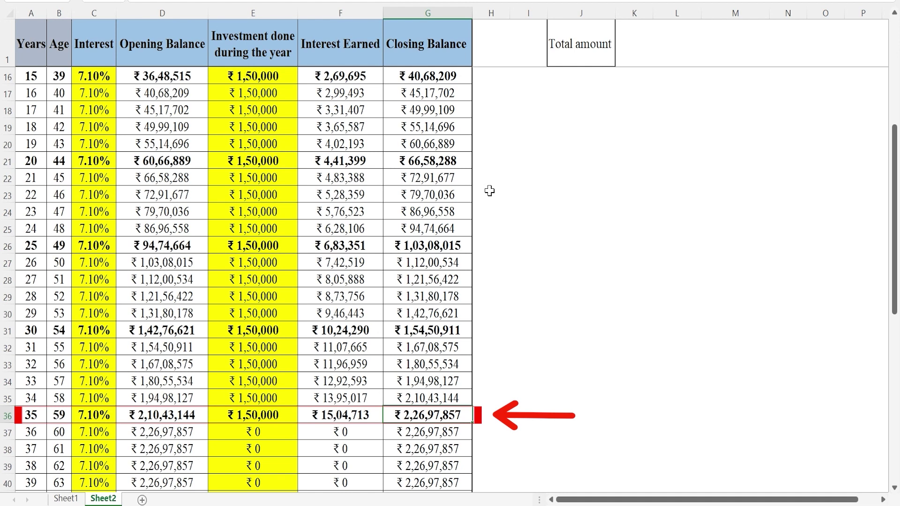
# Return to the start of the table and select the year 2 interest rate in C3
pyautogui.press('Left')
pyautogui.press('Left')
pyautogui.hotkey('ctrl', 'Left')
pyautogui.hotkey('ctrl', 'Up')
pyautogui.press('Down')
pyautogui.press('Right')
pyautogui.press('Right')
pyautogui.press('Down')
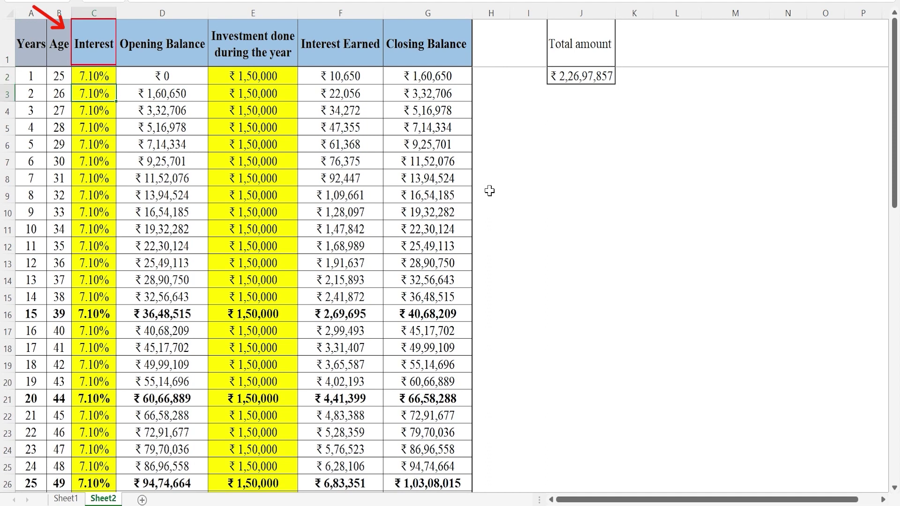
pyautogui.hotkey('shift', 'Down')
pyautogui.hotkey('shift', 'Down')
pyautogui.hotkey('shift', 'Down')
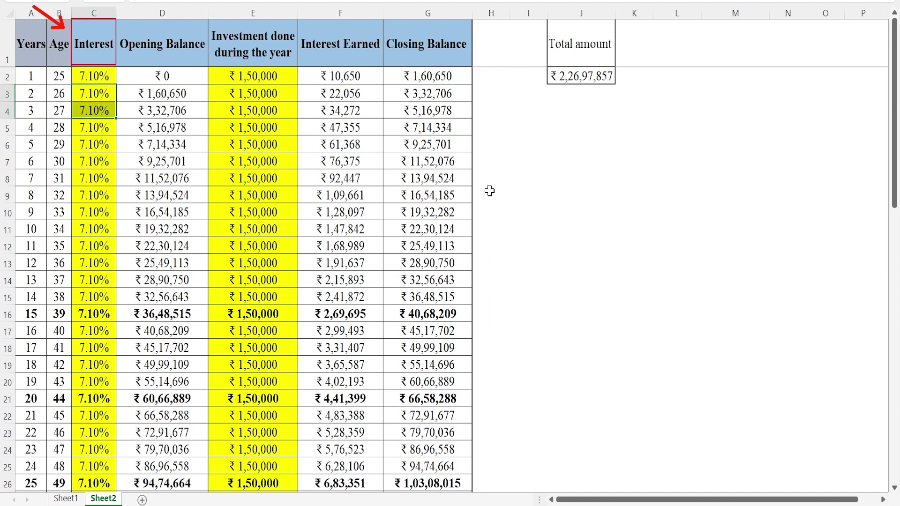
pyautogui.hotkey('shift', 'Down')
pyautogui.hotkey('shift', 'Down')
pyautogui.hotkey('shift', 'Down')
pyautogui.hotkey('shift', 'Down')
pyautogui.hotkey('shift', 'Down')
pyautogui.hotkey('shift', 'Down')
pyautogui.hotkey('shift', 'Down')
pyautogui.hotkey('shift', 'Down')
pyautogui.hotkey('shift', 'Down')
pyautogui.hotkey('shift', 'Down')
pyautogui.press('Up')
pyautogui.press('Down')
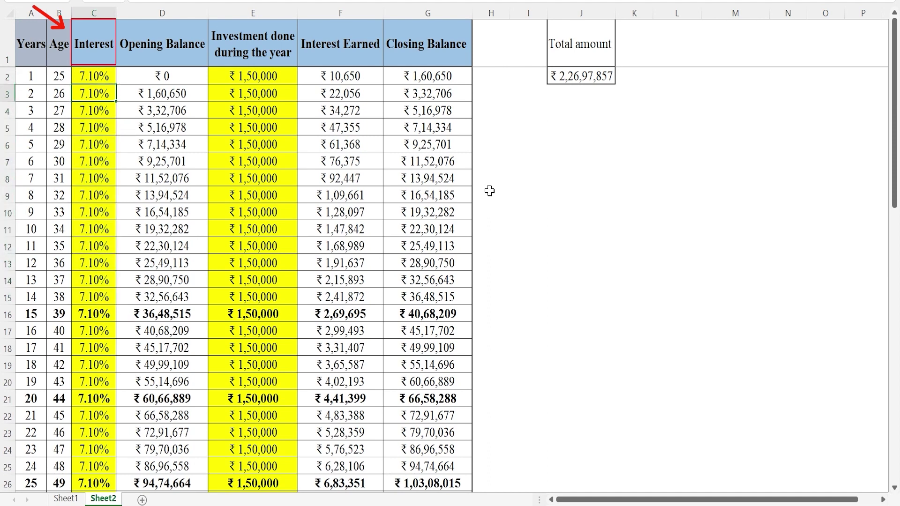
# Set the interest rate for year 2 in C3 to 8%
pyautogui.write('8')
pyautogui.press('BackSpace')
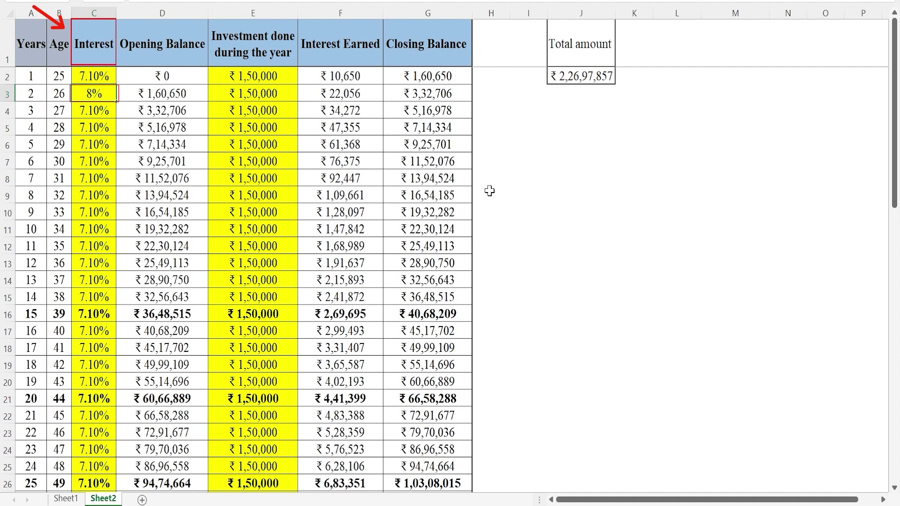
pyautogui.press('Return')
pyautogui.press('Up')
# Copy the year 2 interest rate into the Interest cells for years 3 to 35 (C4:C36)
pyautogui.hotkey('ctrl', 'c')
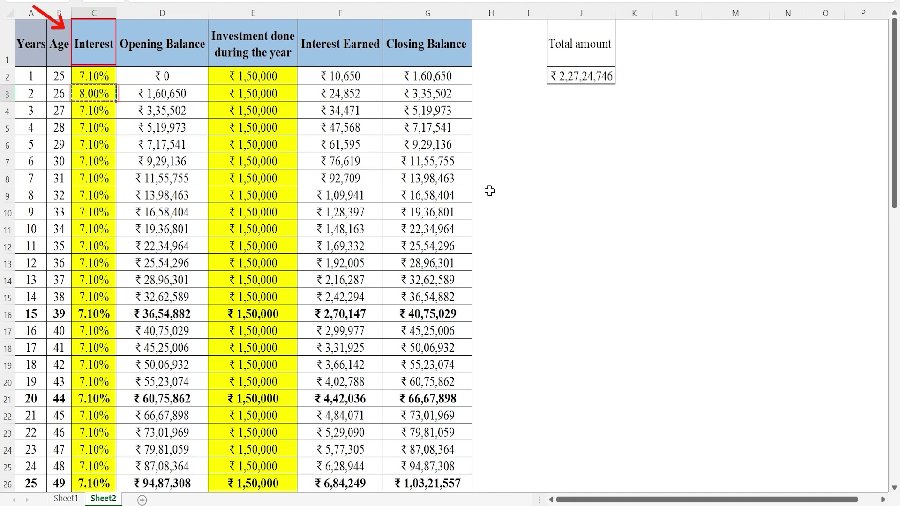
pyautogui.press('Down')
pyautogui.hotkey('shift', 'Down')
pyautogui.hotkey('shift', 'Down')
pyautogui.hotkey('shift', 'Down')
pyautogui.hotkey('shift', 'Down')
pyautogui.hotkey('shift', 'Down')
pyautogui.hotkey('shift', 'Down')
pyautogui.hotkey('shift', 'Down')
pyautogui.hotkey('shift', 'Down')
pyautogui.hotkey('shift', 'Down')
pyautogui.hotkey('shift', 'Down')
pyautogui.hotkey('shift', 'Down')
pyautogui.hotkey('shift', 'Down')
pyautogui.hotkey('shift', 'Down')
pyautogui.hotkey('shift', 'Down')
pyautogui.hotkey('shift', 'Down')
pyautogui.hotkey('shift', 'Down')
pyautogui.hotkey('shift', 'Down')
pyautogui.hotkey('shift', 'Down')
pyautogui.hotkey('shift', 'Down')
pyautogui.hotkey('shift', 'Down')
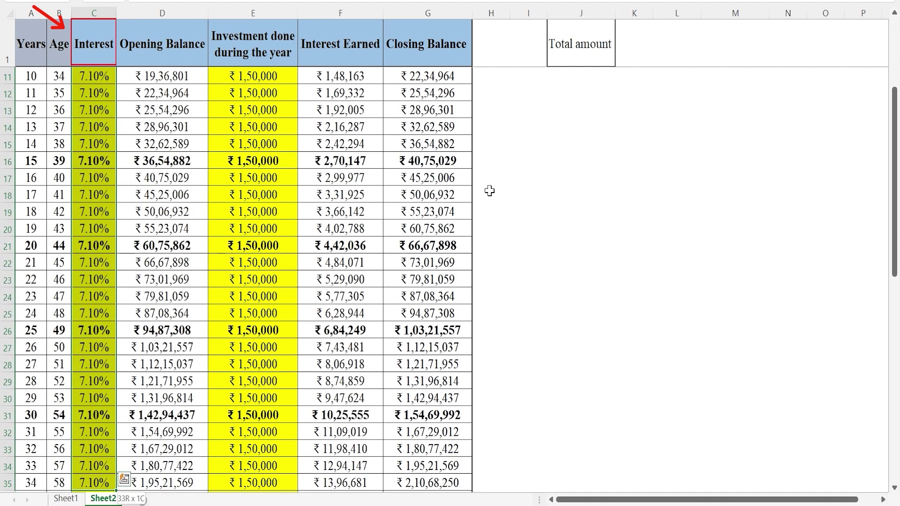
pyautogui.hotkey('shift', 'Down')
pyautogui.hotkey('shift', 'Down')
pyautogui.hotkey('shift', 'Down')
pyautogui.hotkey('shift', 'Down')
pyautogui.hotkey('shift', 'Down')
pyautogui.hotkey('shift', 'Down')
pyautogui.hotkey('shift', 'Up')
pyautogui.hotkey('shift', 'Up')
pyautogui.hotkey('shift', 'Up')
pyautogui.hotkey('shift', 'Up')
pyautogui.hotkey('shift', 'Up')
pyautogui.hotkey('ctrl', 'v')
# Examine the year 35 row's age, interest earned and closing balance at the 8% rate
pyautogui.press('Down')
pyautogui.press('Down')
pyautogui.press('Down')
pyautogui.press('Down')
pyautogui.press('Down')
pyautogui.press('Down')
pyautogui.press('Down')
pyautogui.press('Down')
pyautogui.press('Down')
pyautogui.press('Down')
pyautogui.press('Down')
pyautogui.press('Down')
pyautogui.press('Down')
pyautogui.press('Down')
pyautogui.press('Down')
pyautogui.press('Down')
pyautogui.press('Down')
pyautogui.press('Down')
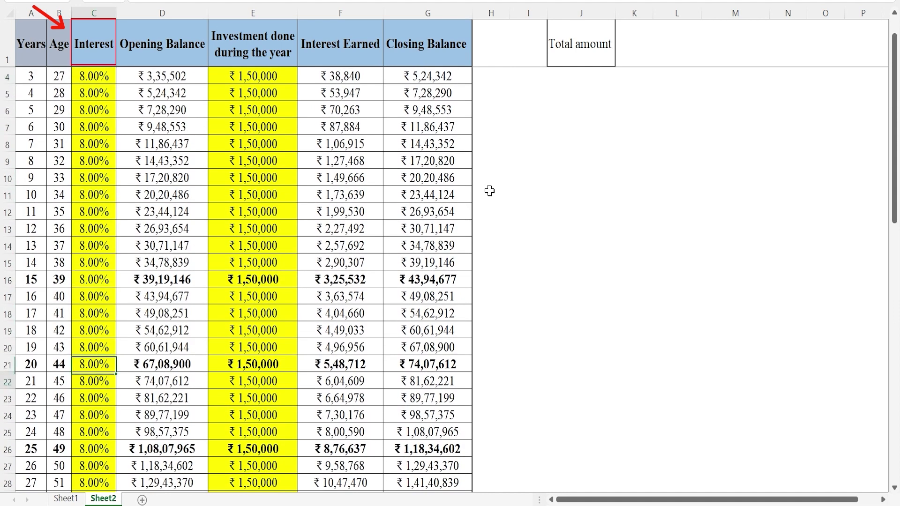
pyautogui.press('Down')
pyautogui.press('Down')
pyautogui.press('Down')
pyautogui.press('Down')
pyautogui.press('Down')
pyautogui.press('Down')
pyautogui.press('Down')
pyautogui.press('Down')
pyautogui.press('Down')
pyautogui.press('Down')
pyautogui.press('Down')
pyautogui.press('Down')
pyautogui.press('Down')
pyautogui.press('Down')
pyautogui.press('Down')
pyautogui.press('Right')
pyautogui.press('Right')
pyautogui.press('Right')
pyautogui.press('Right')
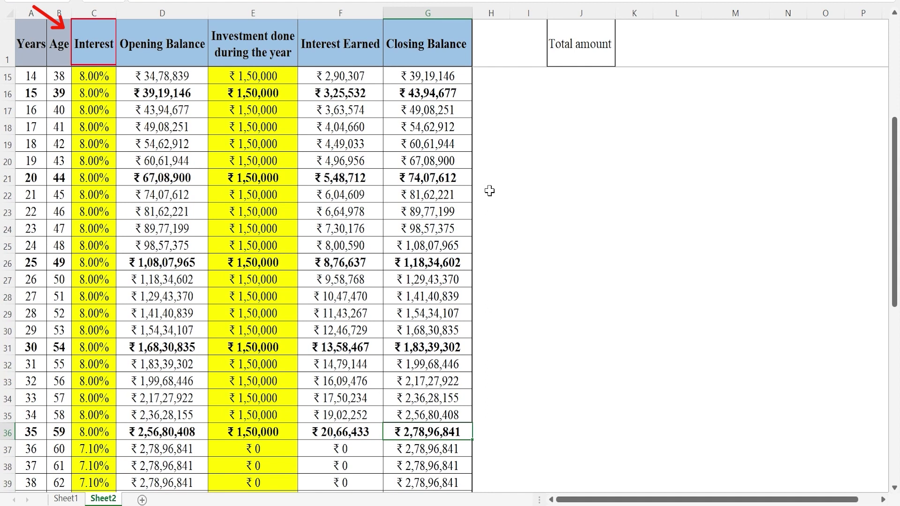
pyautogui.press('Left')
pyautogui.press('Left')
pyautogui.press('Left')
pyautogui.press('Left')
pyautogui.press('Left')
pyautogui.press('Left')
pyautogui.press('Right')
pyautogui.press('Right')
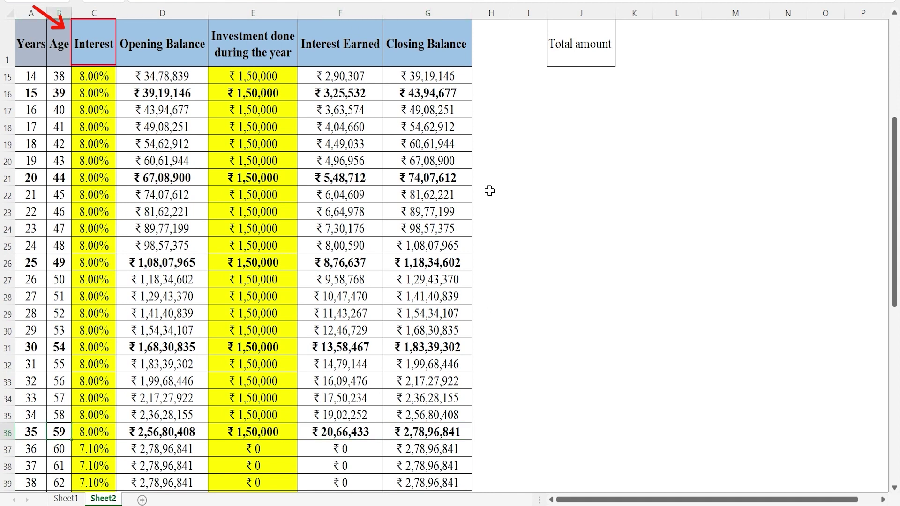
pyautogui.press('Right')
pyautogui.press('Right')
pyautogui.press('Right')
pyautogui.press('Right')
pyautogui.press('Left')
pyautogui.press('Left')
pyautogui.press('Left')
pyautogui.press('Left')
pyautogui.press('Left')
pyautogui.press('Left')
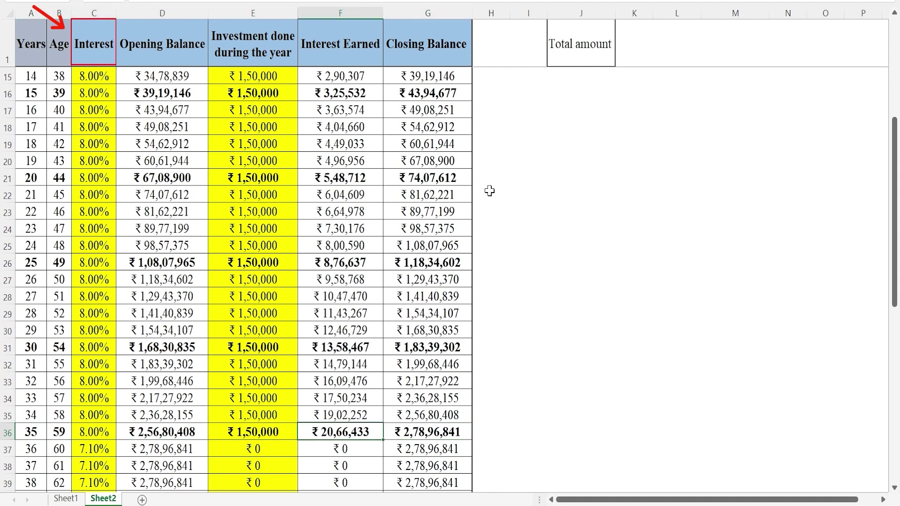
pyautogui.press('Right')
pyautogui.press('Right')
# Try an investment of ₹1,00,000 for year 3 in E4
pyautogui.press('Up')
pyautogui.press('Up')
pyautogui.press('Up')
pyautogui.press('Up')
pyautogui.press('Up')
pyautogui.press('Up')
pyautogui.press('Up')
pyautogui.press('Up')
pyautogui.press('Up')
pyautogui.press('Up')
pyautogui.press('Up')
pyautogui.press('Up')
pyautogui.press('Up')
pyautogui.press('Up')
pyautogui.press('Up')
pyautogui.press('Up')
pyautogui.press('Up')
pyautogui.press('Up')
pyautogui.press('Up')
pyautogui.press('Up')
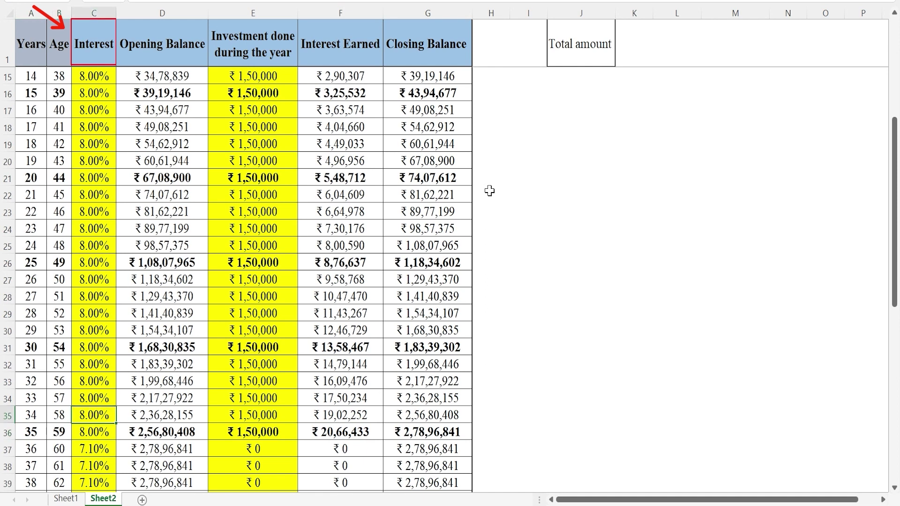
pyautogui.press('Up')
pyautogui.press('Up')
pyautogui.press('Up')
pyautogui.press('Up')
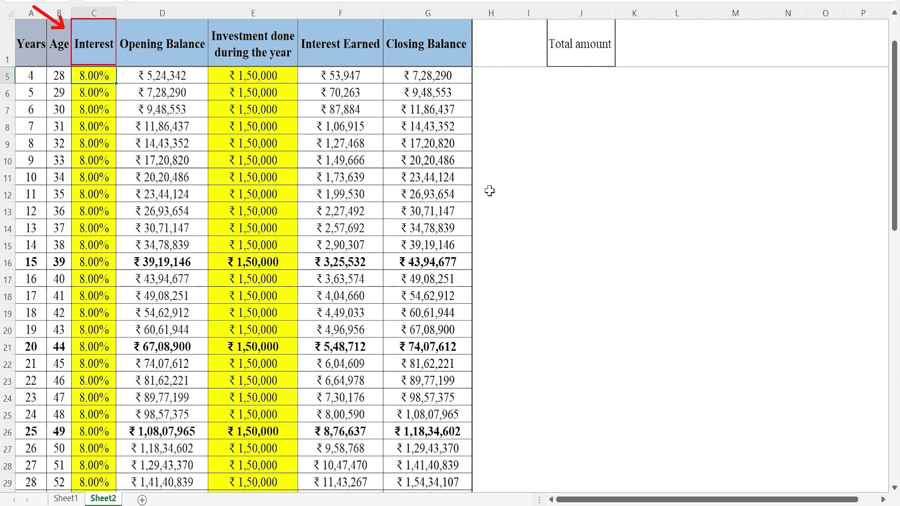
pyautogui.press('Right')
pyautogui.press('Down')
pyautogui.press('Right')
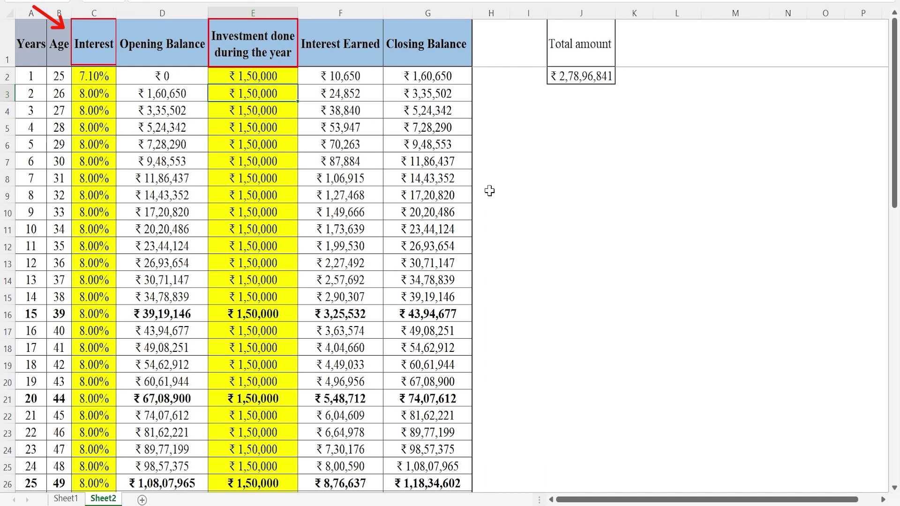
pyautogui.press('Down')
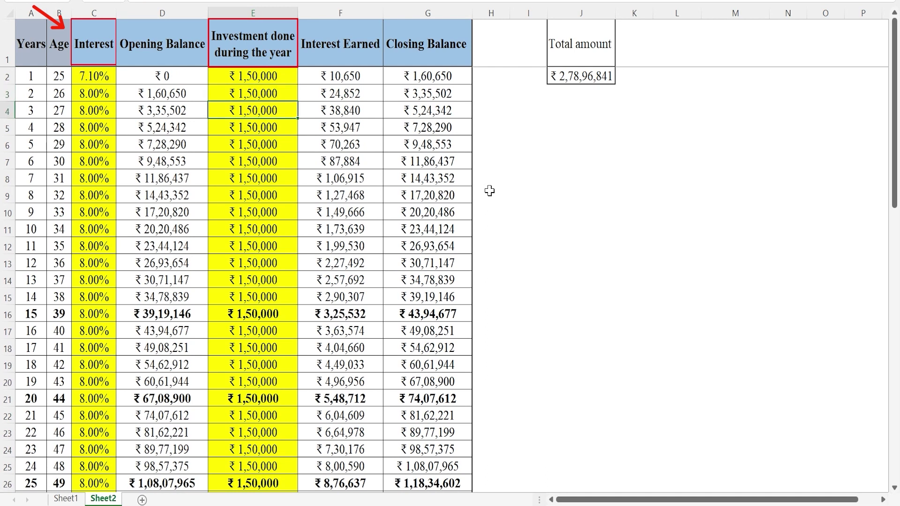
pyautogui.write('1000000')
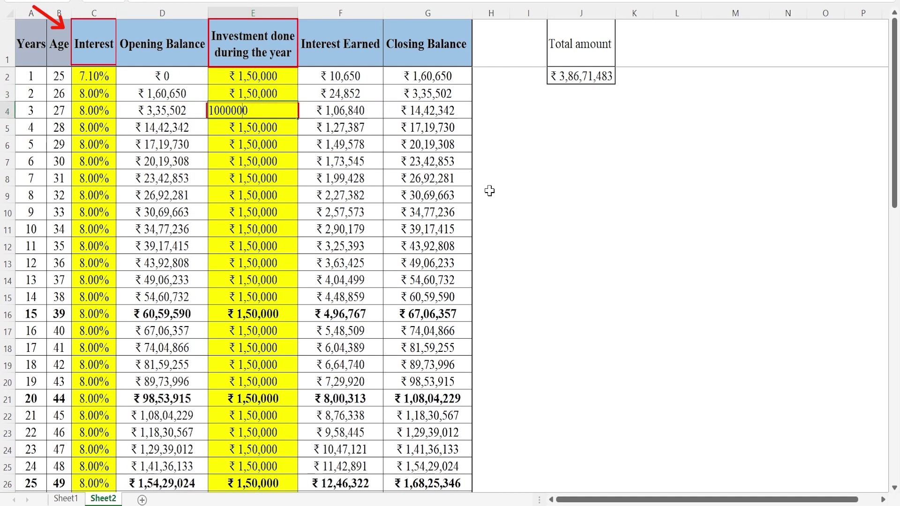
pyautogui.press('Return')
pyautogui.press('Right')
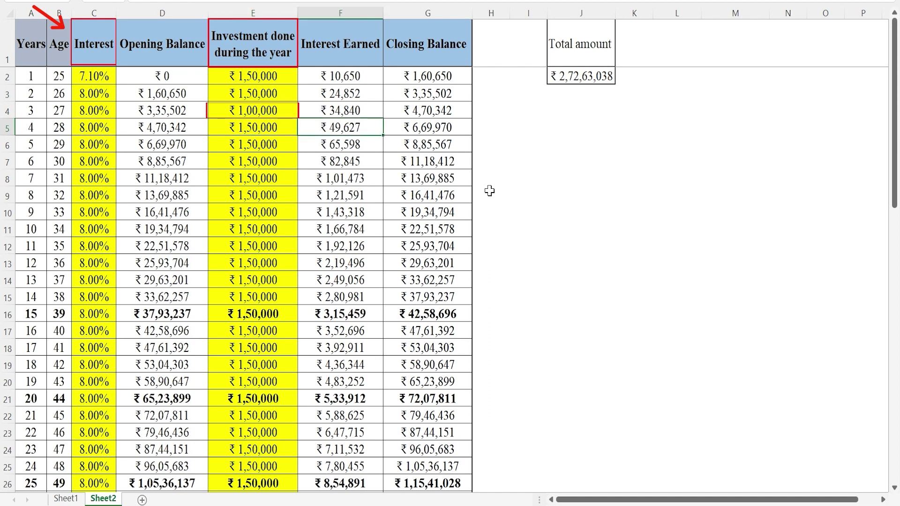
# Undo the year 3 investment edits and the 8% interest rate entries for years 2 to 35
pyautogui.hotkey('ctrl', 'z')
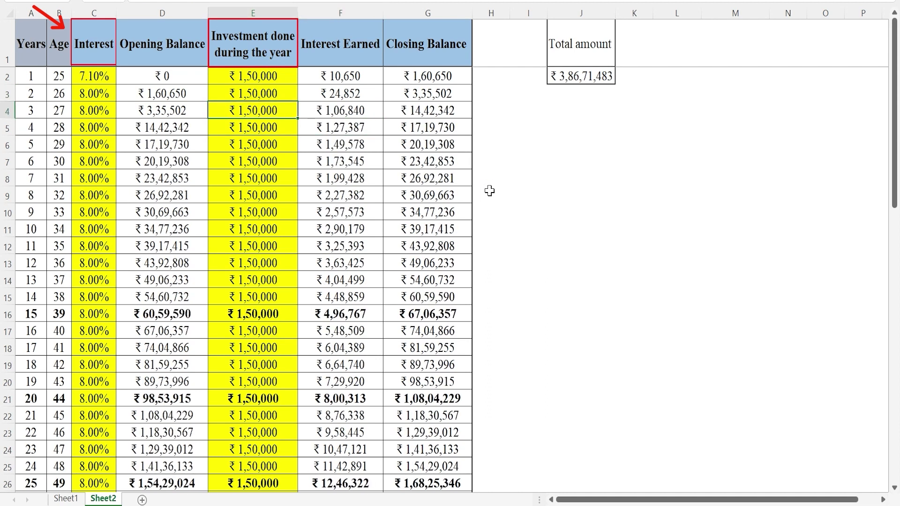
pyautogui.hotkey('ctrl', 'z')
pyautogui.press('Left')
pyautogui.press('Left')
pyautogui.hotkey('ctrl', 'z')
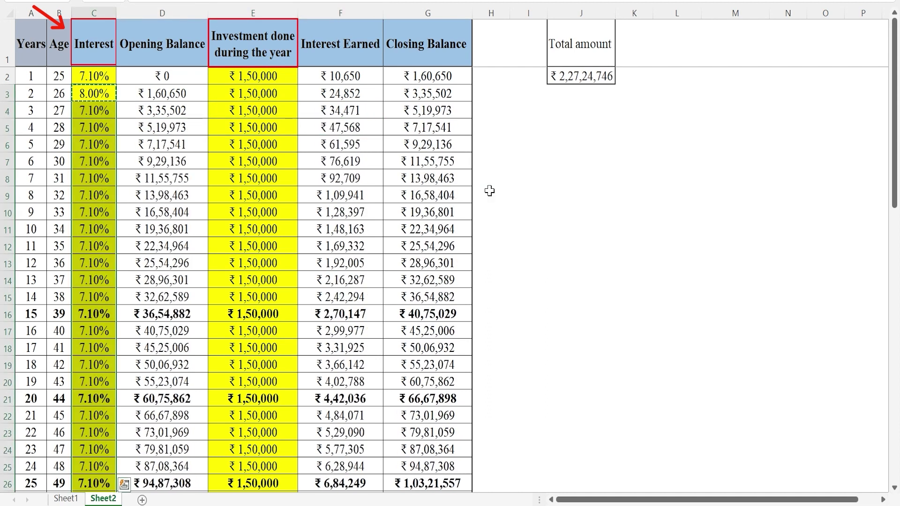
pyautogui.hotkey('ctrl', 'z')
pyautogui.click(528, 227)
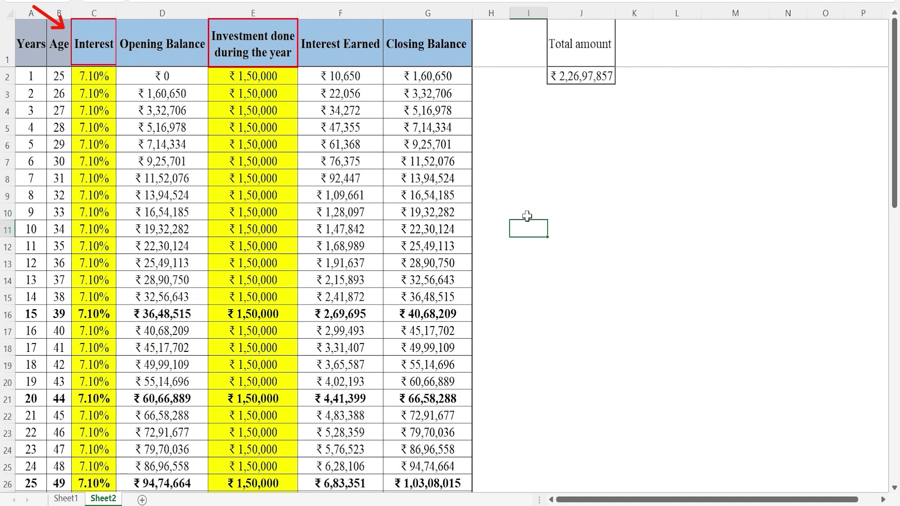
# Review the starting age, stopping age and invested amount of the PPF Returns Calculator on Sheet1
pyautogui.click(66, 498)
pyautogui.click(146, 240)
pyautogui.press('Up')
pyautogui.press('Up')
pyautogui.press('Up')
pyautogui.press('Up')
pyautogui.press('Up')
pyautogui.press('Up')
pyautogui.press('Up')
pyautogui.press('Up')
pyautogui.press('Up')
pyautogui.press('Up')
pyautogui.press('Up')
pyautogui.press('Down')
pyautogui.press('Down')
pyautogui.press('Right')
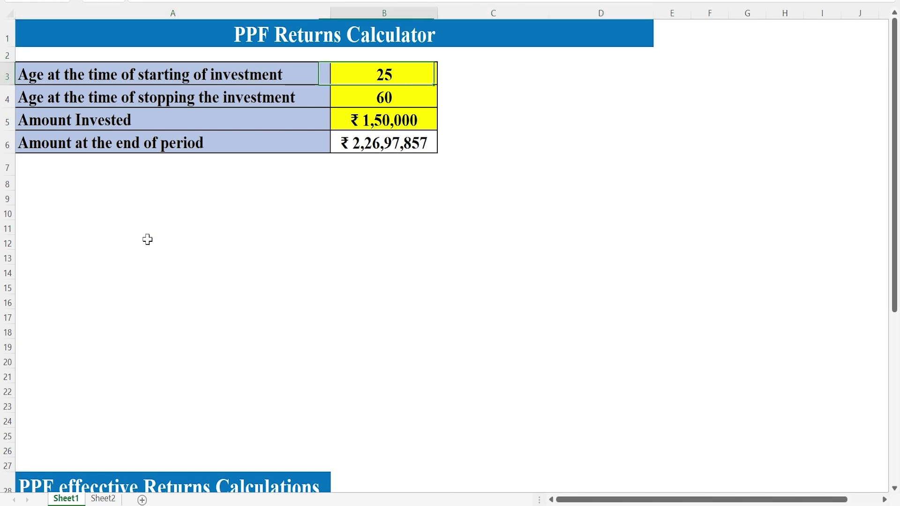
pyautogui.press('Down')
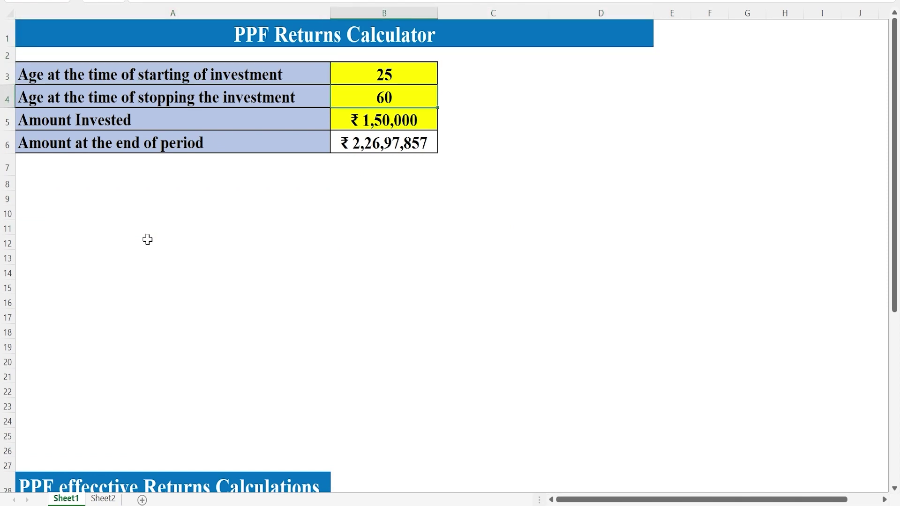
pyautogui.press('Down')
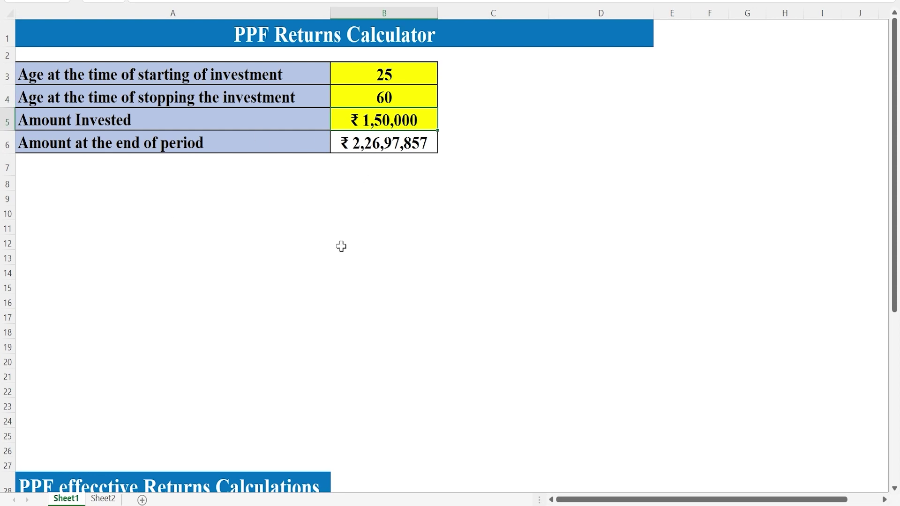
# Set the starting age of investment in B3 to 30 and check the year 30 closing balance on Sheet2
pyautogui.press('Up')
pyautogui.press('Up')
pyautogui.press('Down')
pyautogui.press('Up')
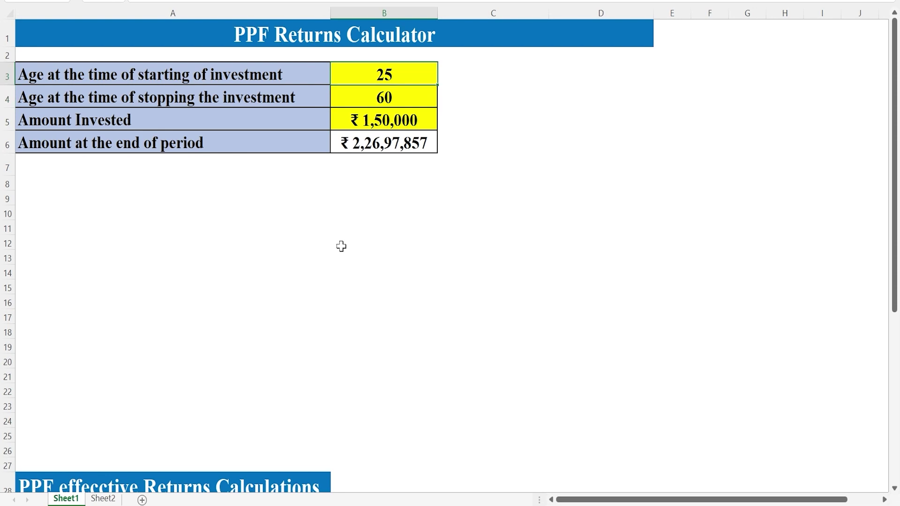
pyautogui.write('3')
pyautogui.press('Return')
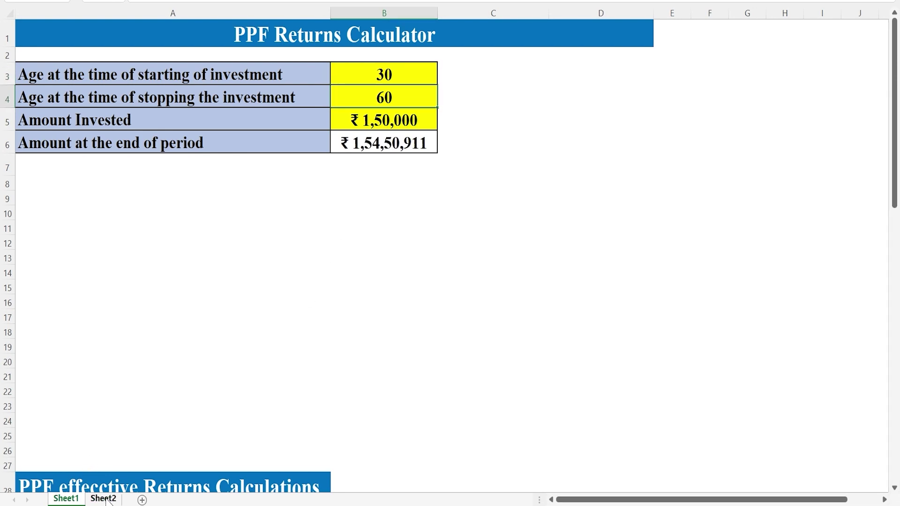
pyautogui.click(103, 498)
pyautogui.click(56, 71)
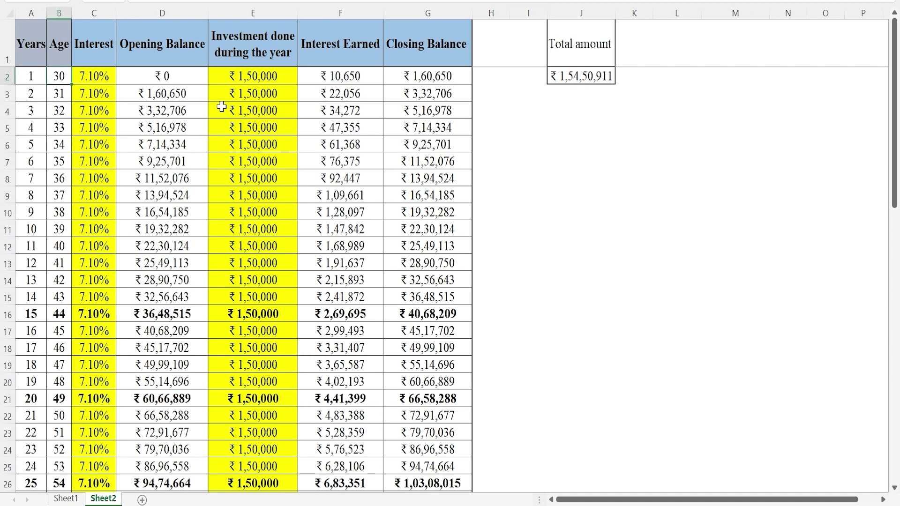
pyautogui.scroll(-3, 221, 105)
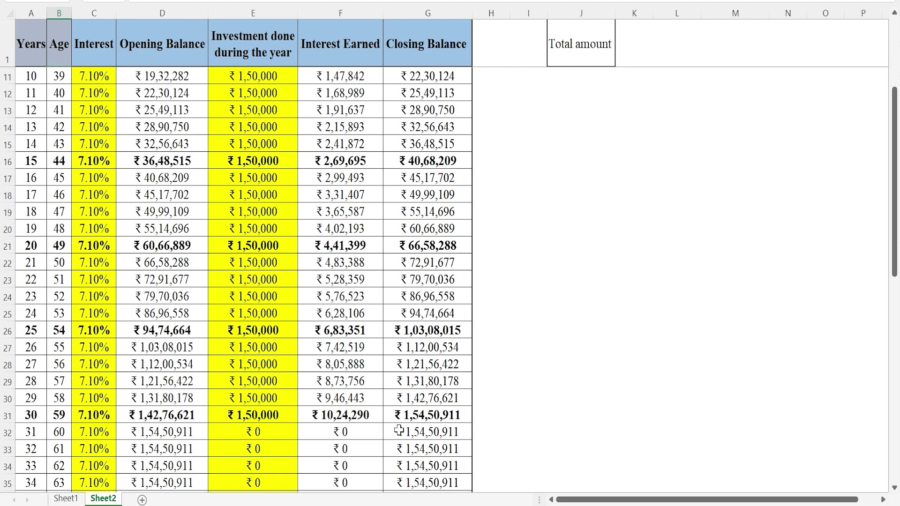
pyautogui.click(415, 418)
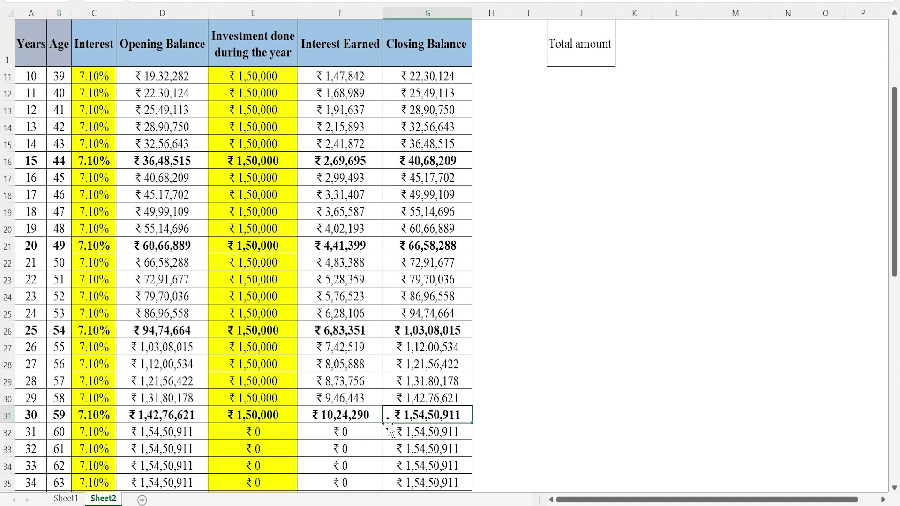
# Set the starting age on Sheet1 to 35 and check the year 25 closing balance on Sheet2
pyautogui.click(74, 499)
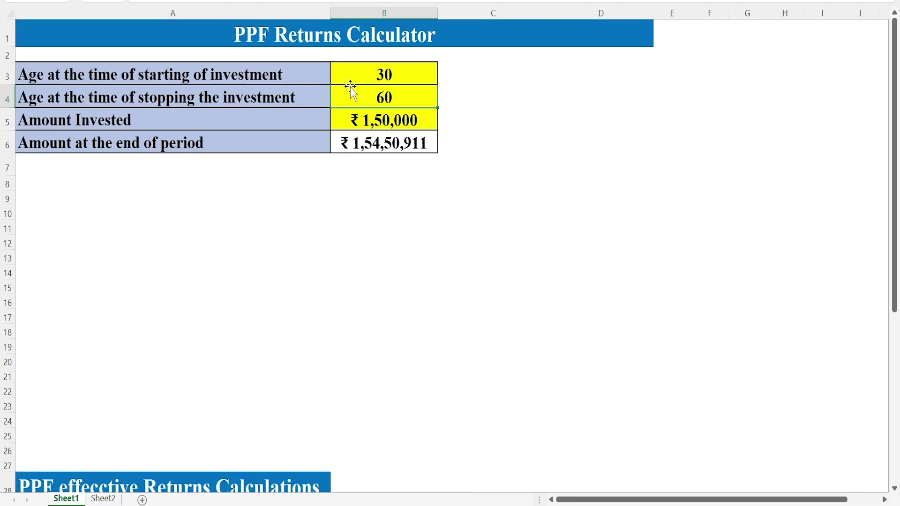
pyautogui.click(380, 75)
pyautogui.write('35')
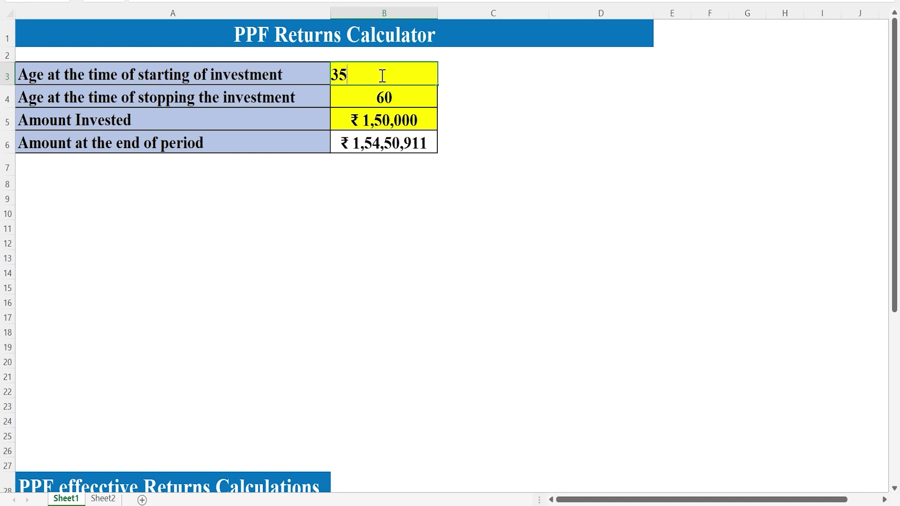
pyautogui.press('Return')
pyautogui.click(103, 498)
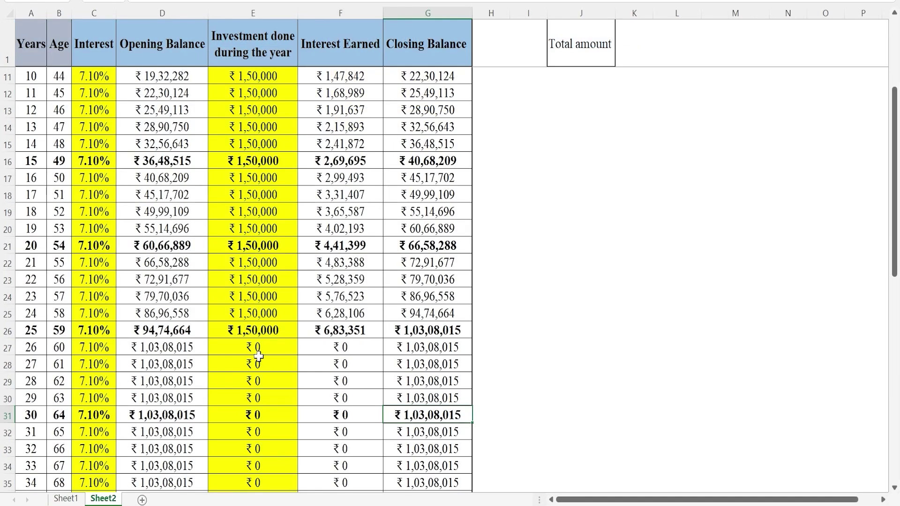
pyautogui.scroll(3, 333, 275)
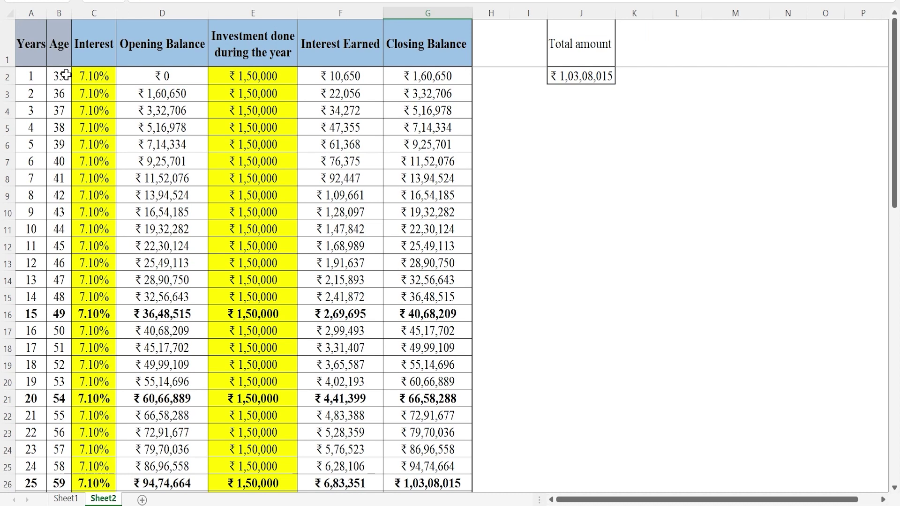
pyautogui.scroll(-3, 303, 392)
pyautogui.click(446, 334)
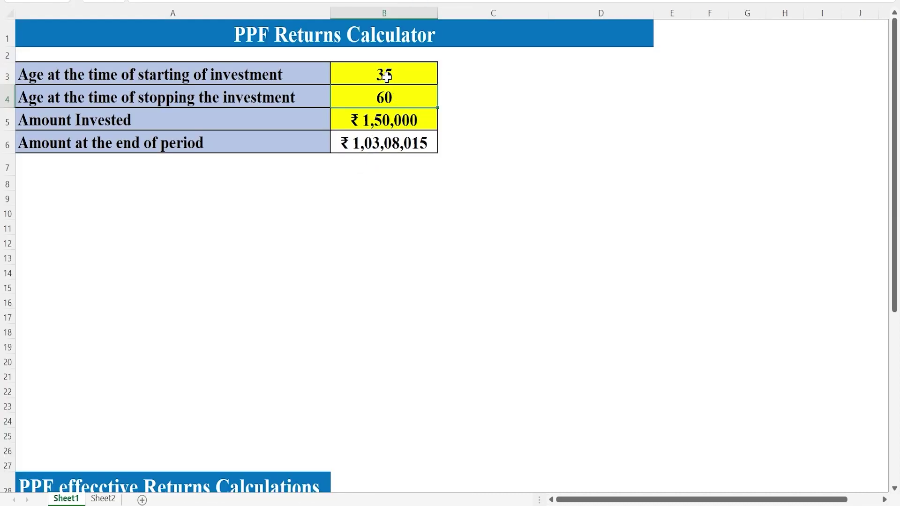
# Set the starting age on Sheet1 to 25 and the stopping age to 40, ending on the amount at the end of the period
pyautogui.click(386, 77)
pyautogui.write('25')
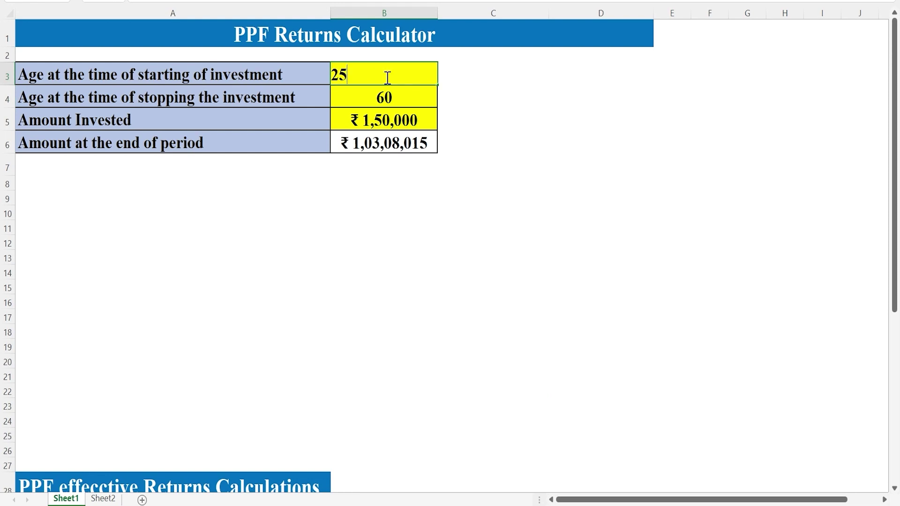
pyautogui.press('Return')
pyautogui.write('4')
pyautogui.press('Return')
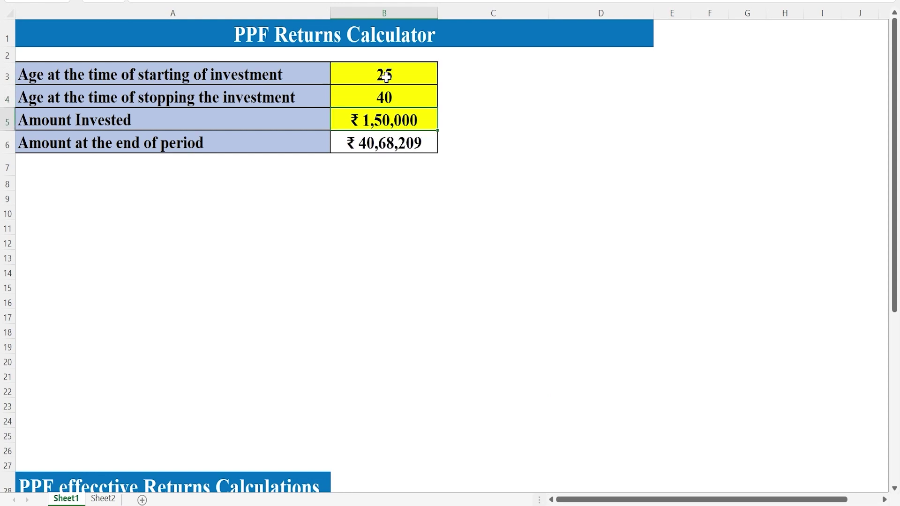
pyautogui.click(349, 146)
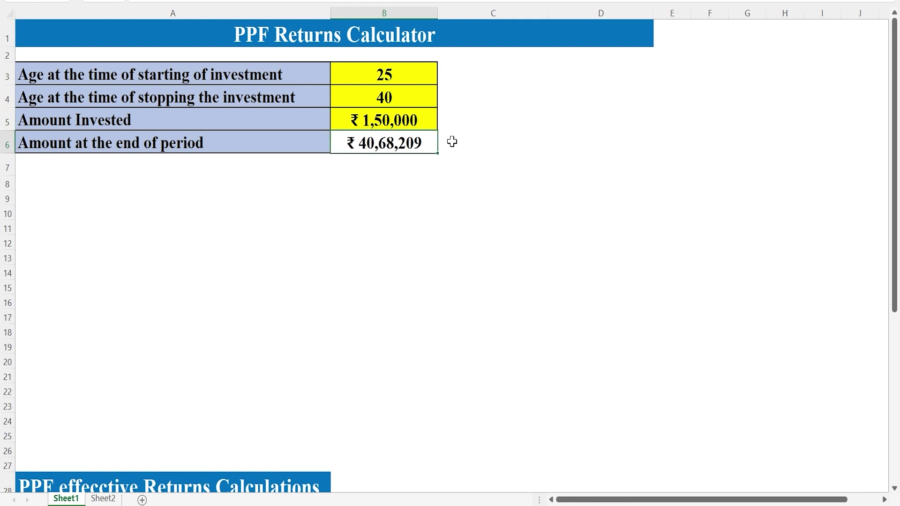
# Examine the rows for years 1 to 15 on Sheet2, from the interest rate to the closing balance
pyautogui.click(103, 498)
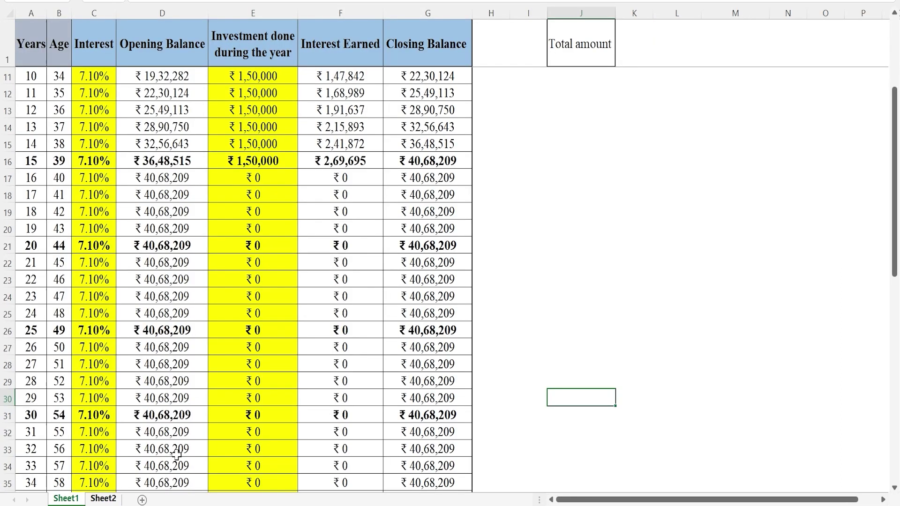
pyautogui.scroll(3, 265, 267)
pyautogui.moveTo(92, 76); pyautogui.dragTo(430, 313)
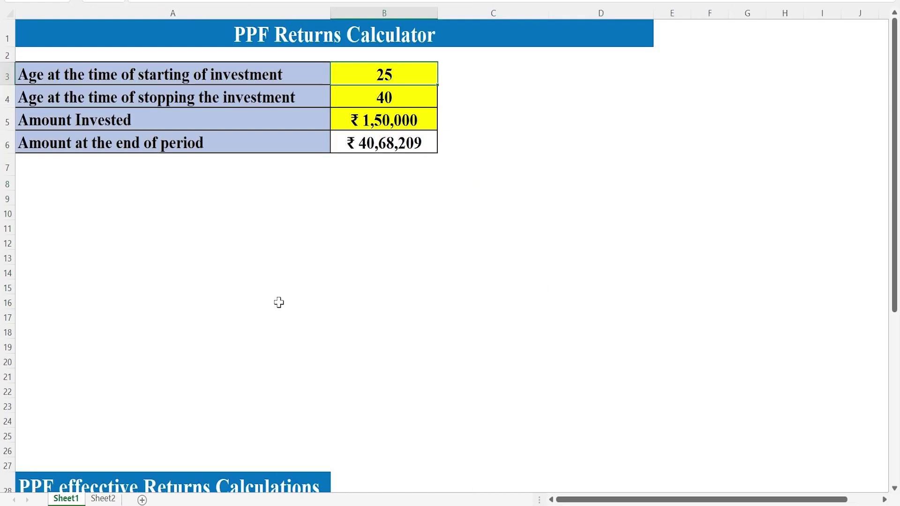
# Set the Amount Invested in B5 on Sheet1 to ₹1,00,000
pyautogui.press('Down')
pyautogui.press('Up')
pyautogui.press('Down')
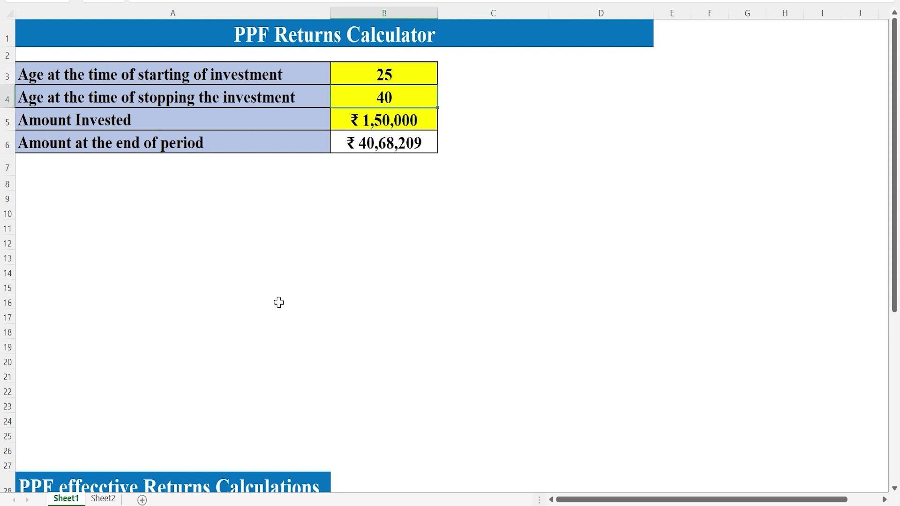
pyautogui.press('Down')
pyautogui.write('1,00,000')
pyautogui.press('Return')
# Set the age at the time of stopping the investment to 60 and select the amount at the end of the period
pyautogui.press('Up')
pyautogui.press('Up')
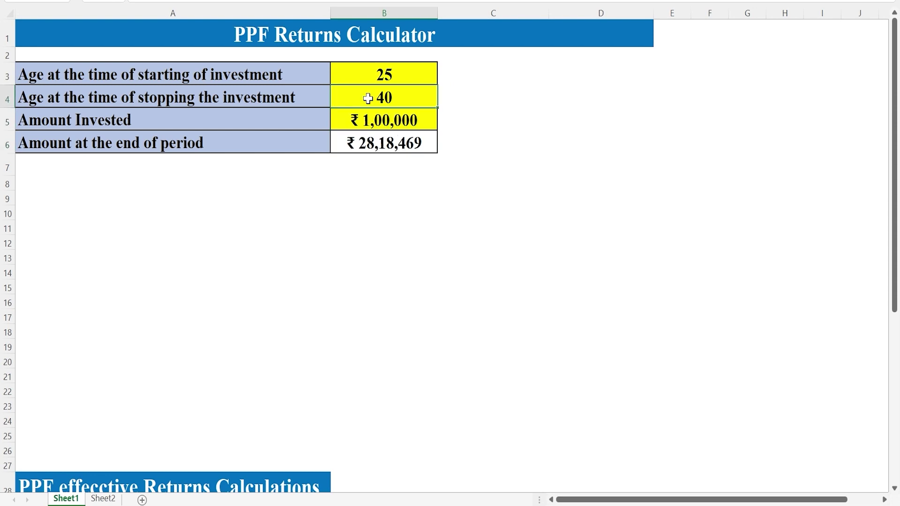
pyautogui.write('60')
pyautogui.press('Return')
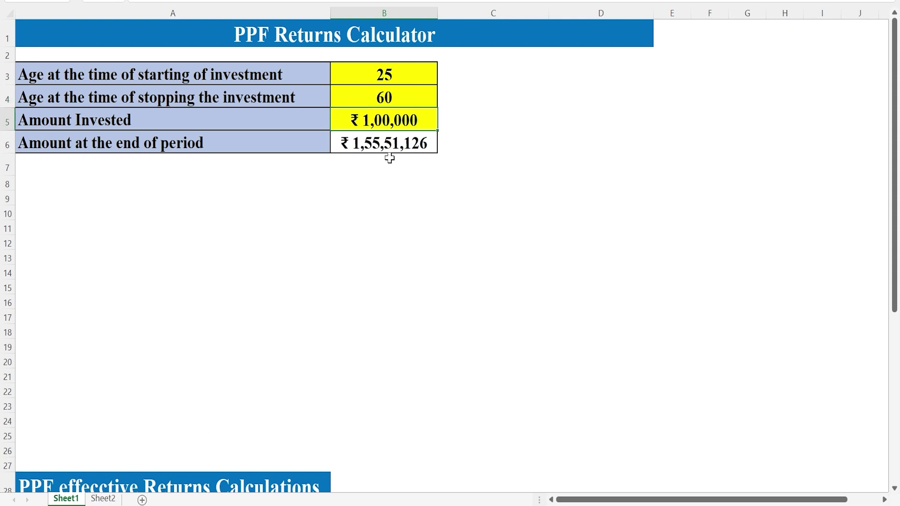
pyautogui.click(465, 140)
pyautogui.click(362, 143)
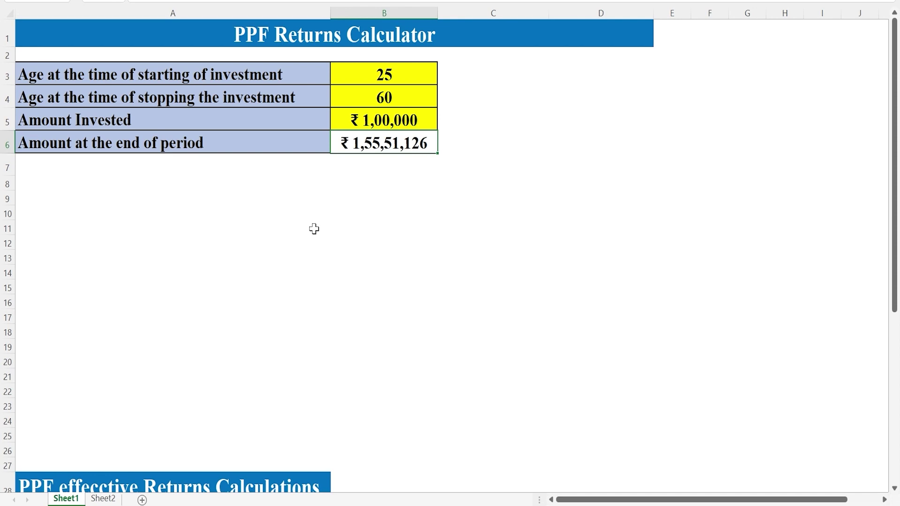
# Examine the Sheet2 table for the ₹1,00,000 plan, from the year 1 age and yearly investments to the year 35 row
pyautogui.click(104, 499)
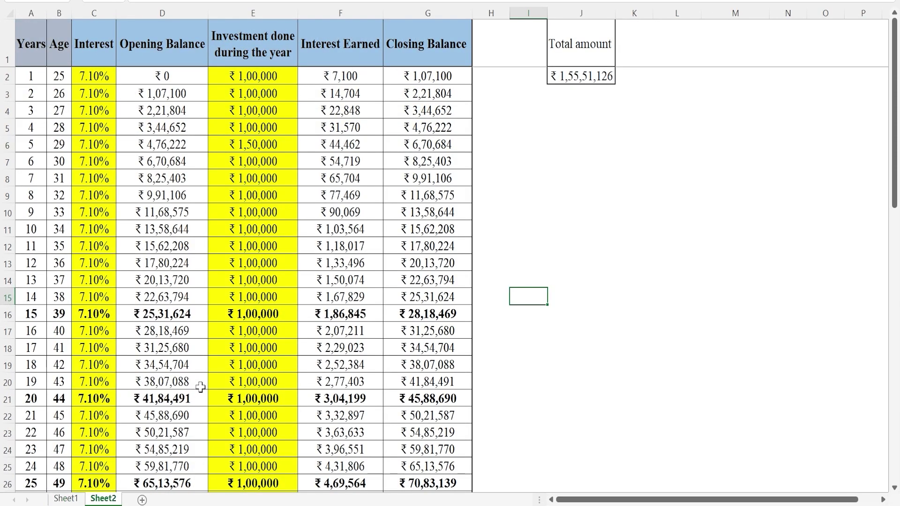
pyautogui.click(59, 81)
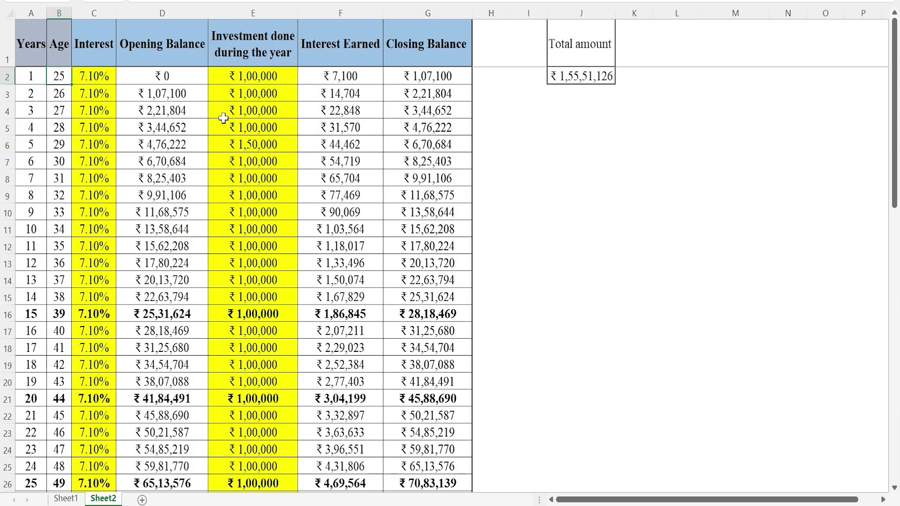
pyautogui.moveTo(253, 93); pyautogui.dragTo(239, 328)
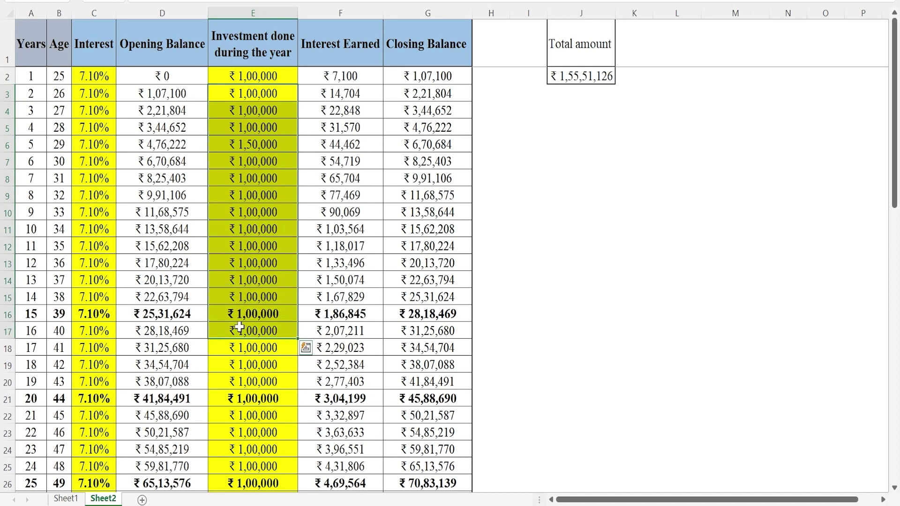
pyautogui.scroll(-4, 240, 328)
pyautogui.moveTo(98, 445); pyautogui.dragTo(508, 398)
pyautogui.click(528, 363)
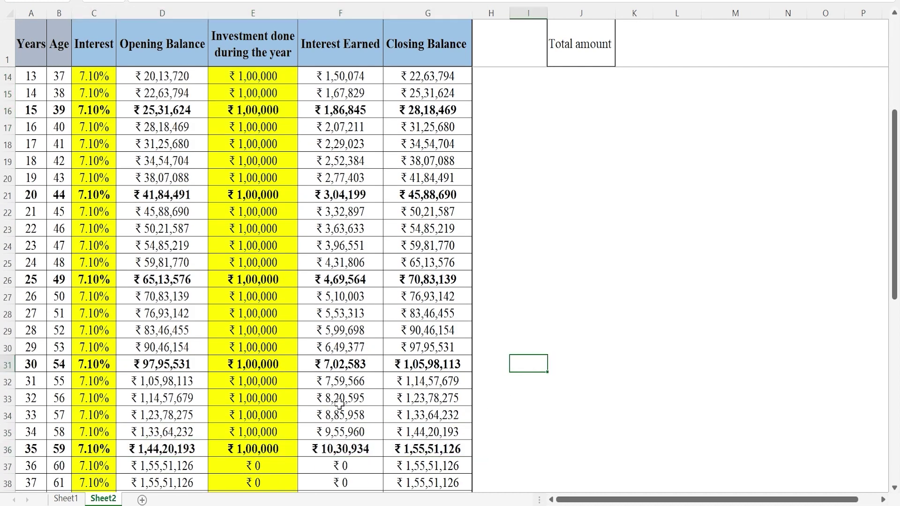
# Set the Amount Invested in B5 on Sheet1 to ₹1,50,000
pyautogui.click(58, 499)
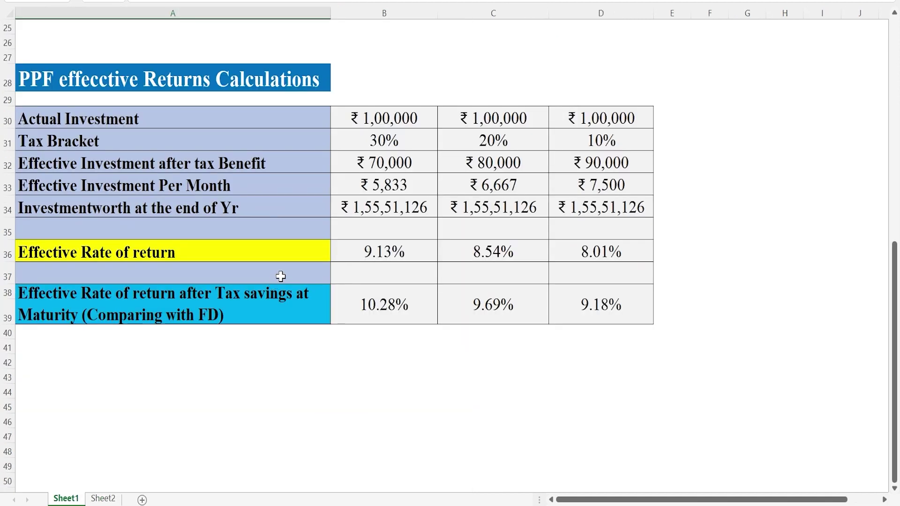
pyautogui.scroll(5, 352, 222)
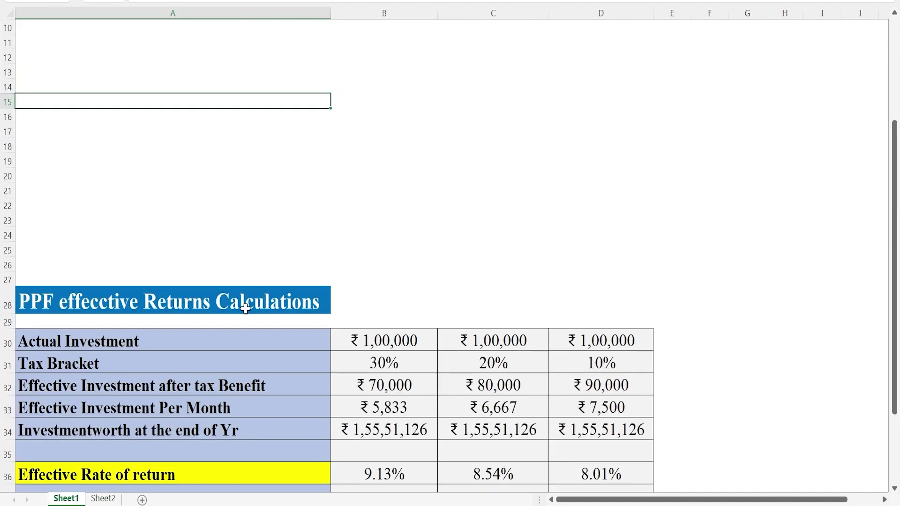
pyautogui.scroll(3, 281, 300)
pyautogui.click(369, 119)
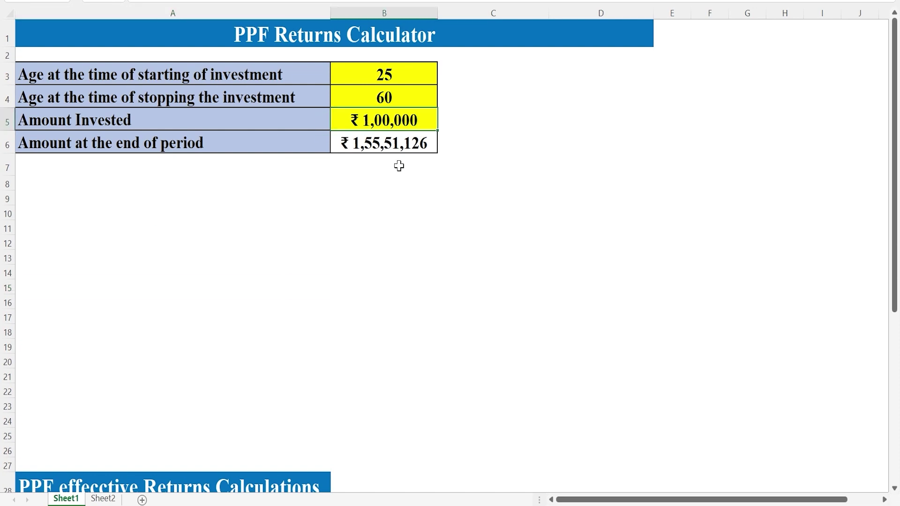
pyautogui.write('150000')
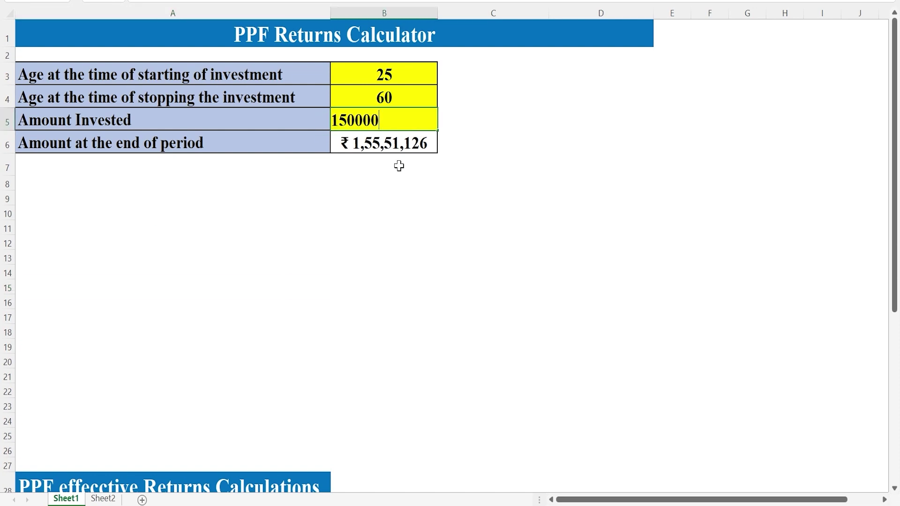
pyautogui.press('Return')
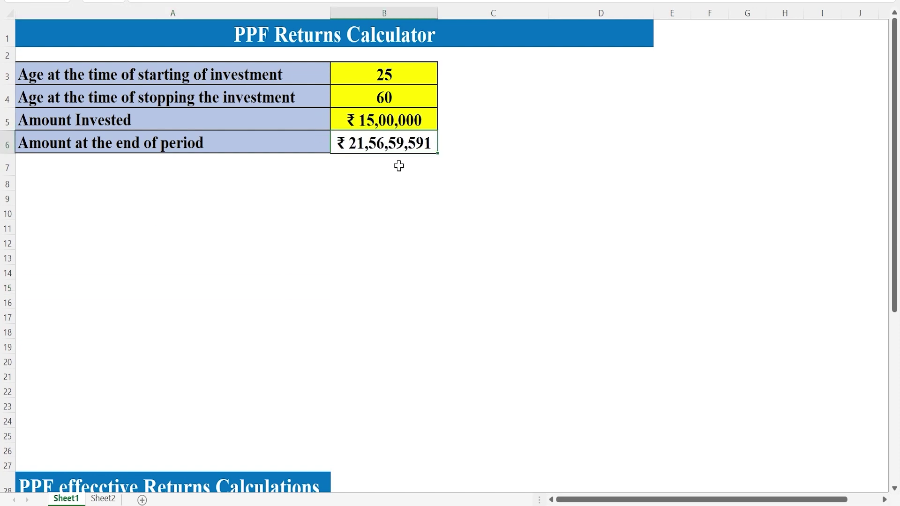
pyautogui.press('Up')
pyautogui.press('F2')
pyautogui.press('BackSpace')
pyautogui.press('Return')
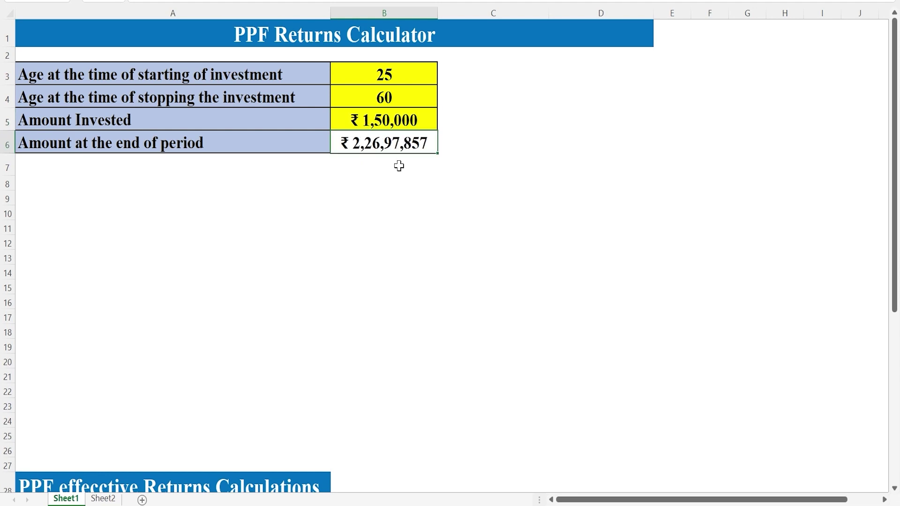
# Examine the PPF effective returns table on Sheet1, selecting the first Tax Bracket value in B31
pyautogui.scroll(-8, 370, 209)
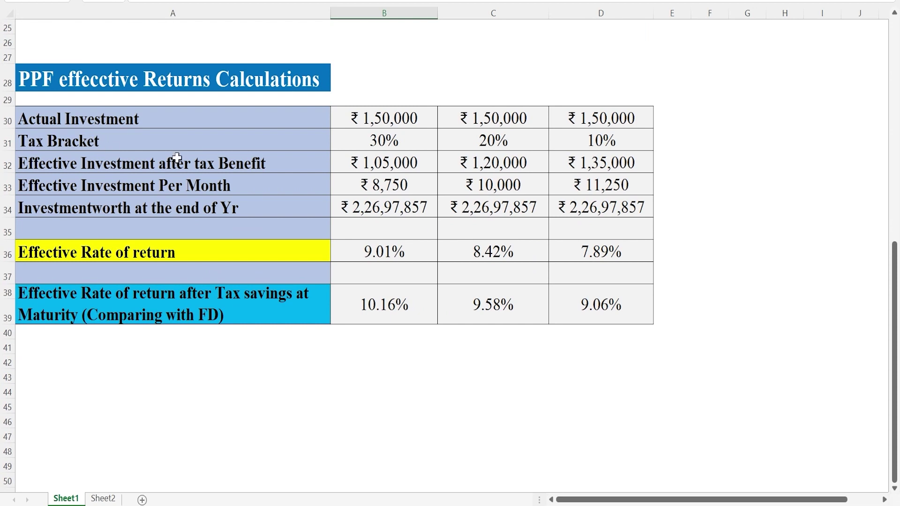
pyautogui.click(374, 138)
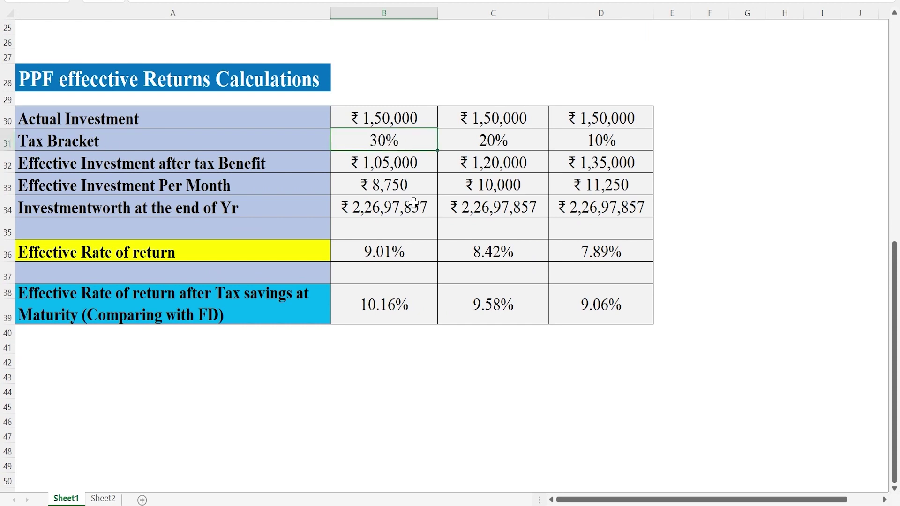